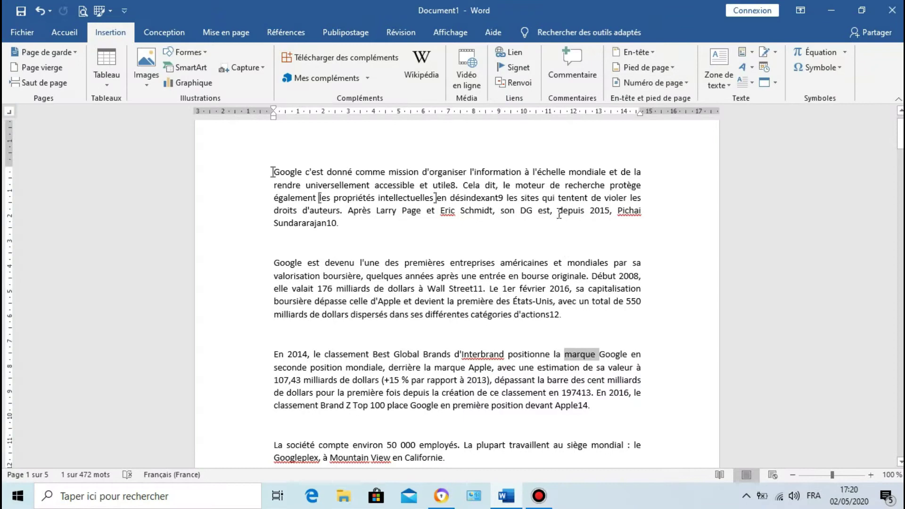
# Step: Select the word 'marque' in the document text
pyautogui.click(554, 301)
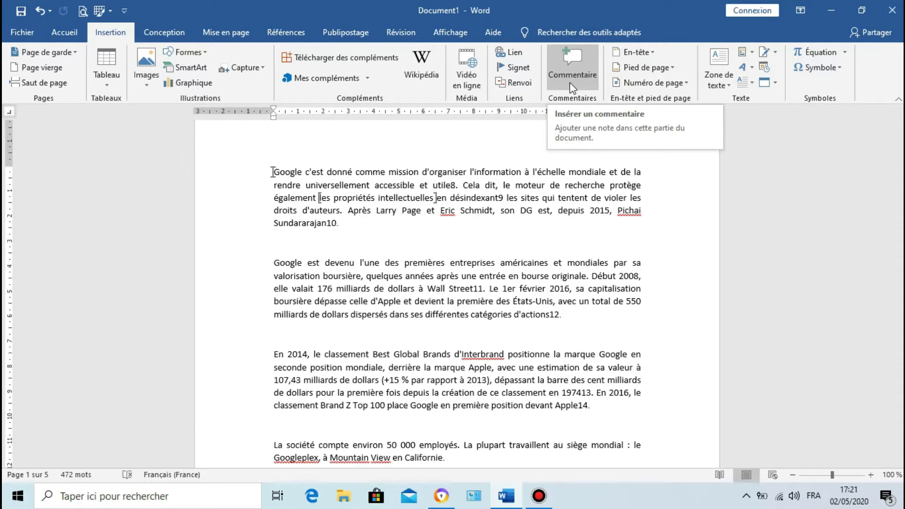
pyautogui.click(582, 354)
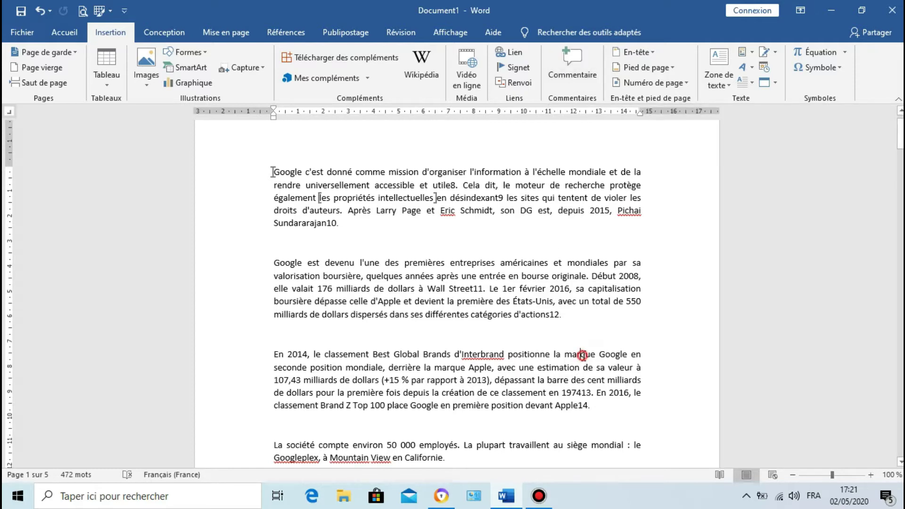
pyautogui.doubleClick(582, 354)
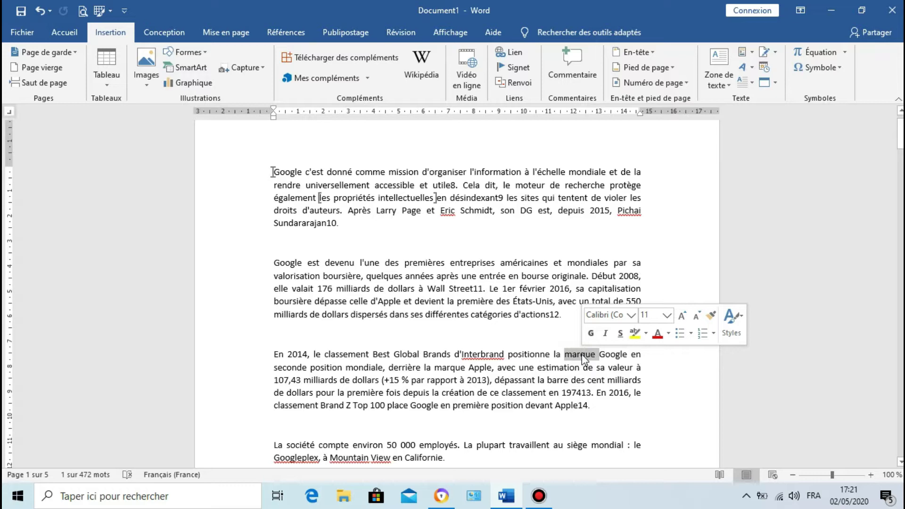
pyautogui.click(562, 319)
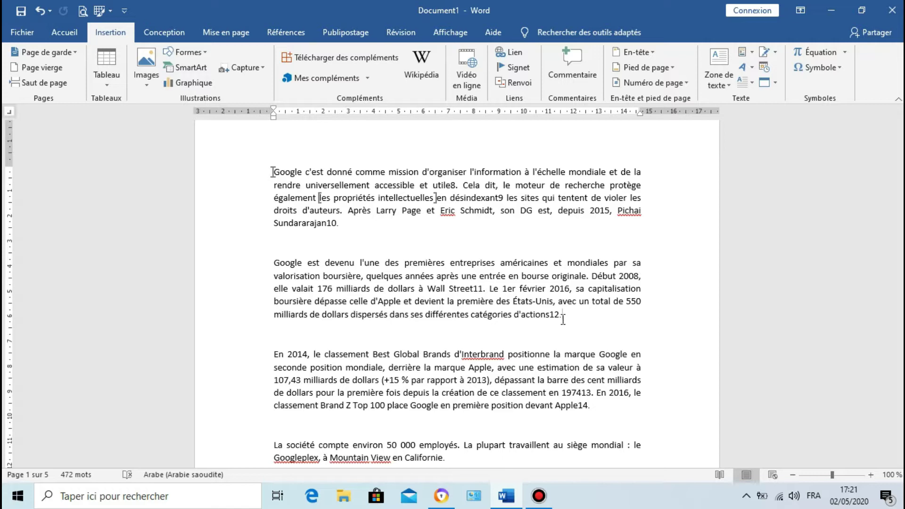
pyautogui.doubleClick(581, 355)
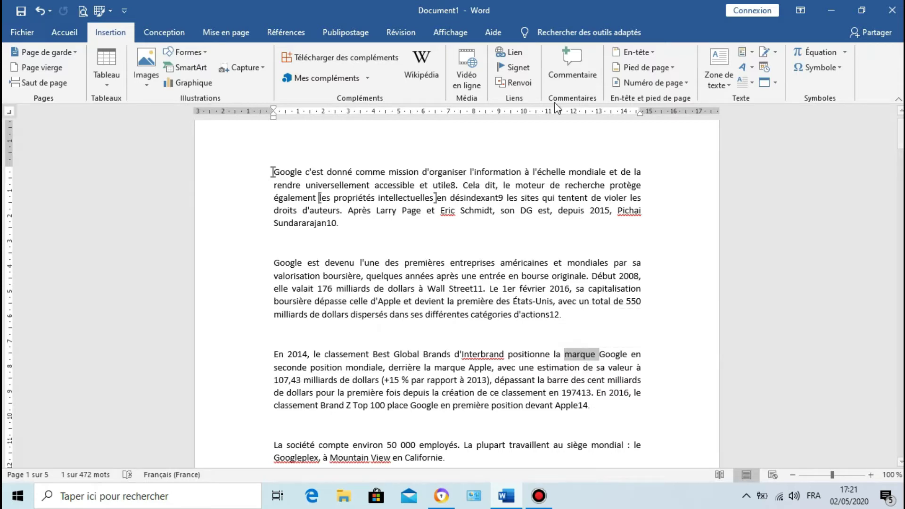
# Step: Add a resolved comment 'C'est juste un exemple' on 'marque', then select 'bourse'
pyautogui.click(570, 76)
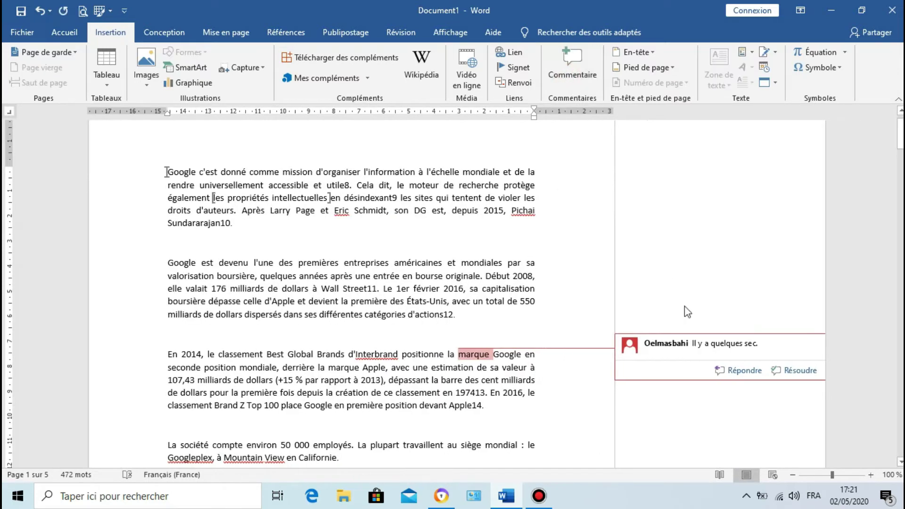
pyautogui.click(804, 371)
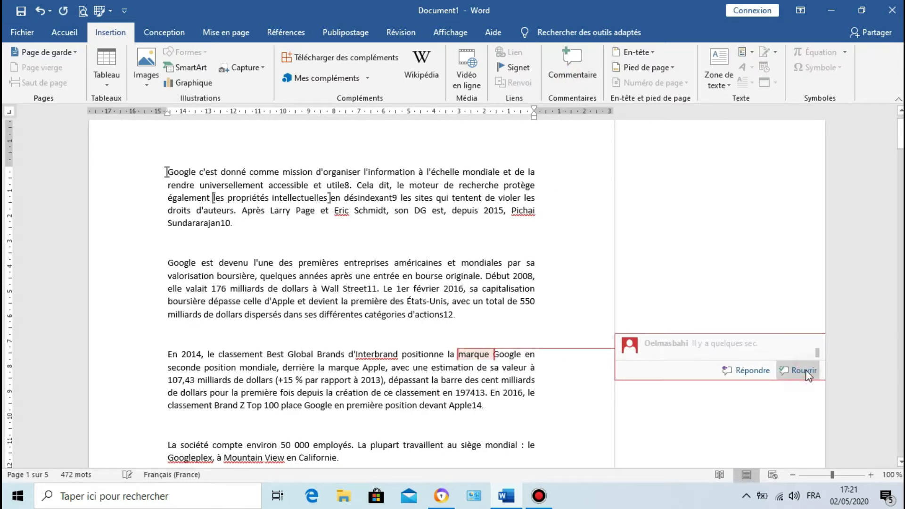
pyautogui.click(773, 360)
pyautogui.write("C'est juste un ex")
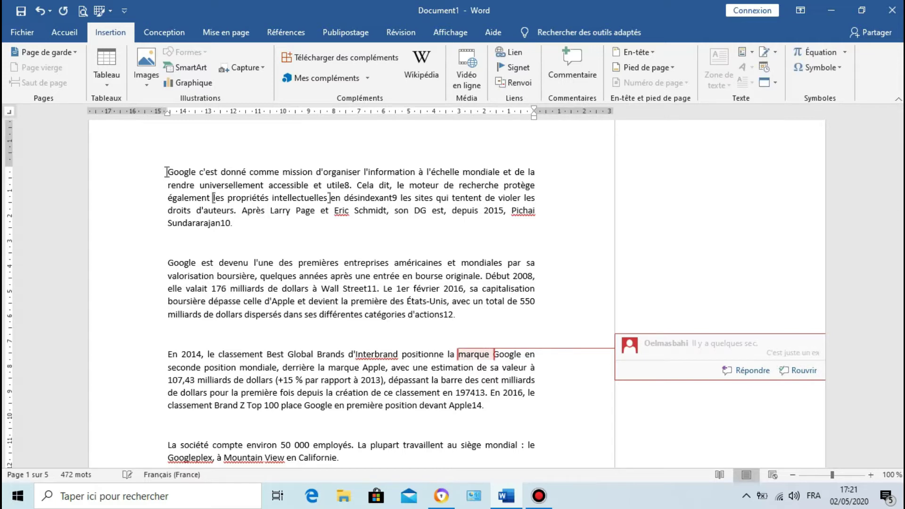
pyautogui.write('emple')
pyautogui.click(421, 282)
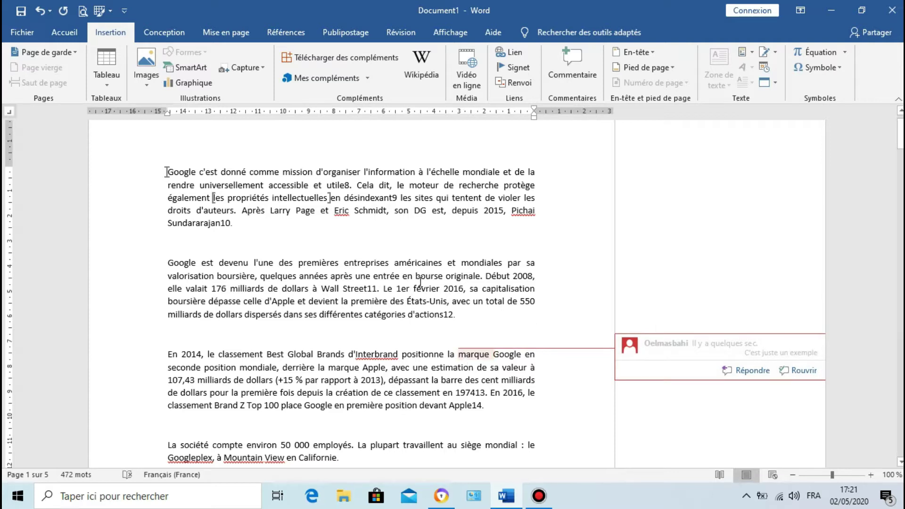
pyautogui.doubleClick(427, 276)
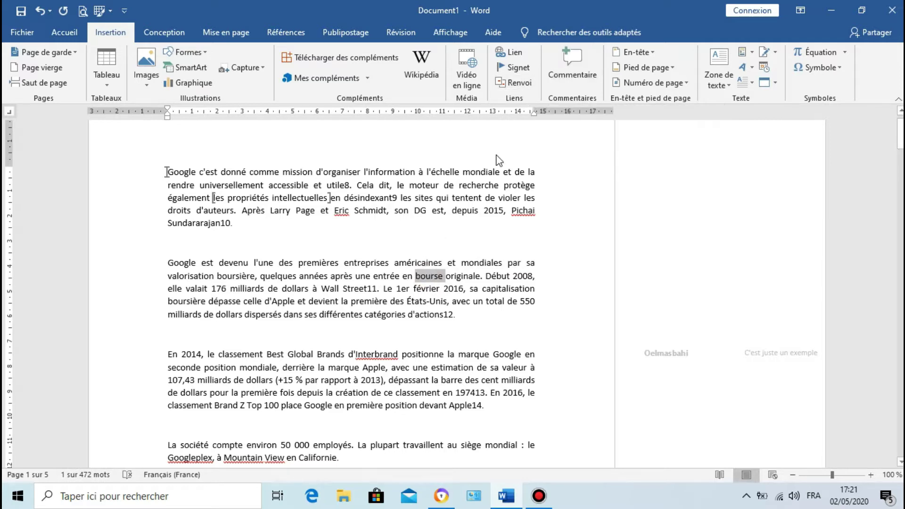
# Step: Add a resolved 'Fait attention' comment on 'bourse' and review both comments
pyautogui.click(560, 79)
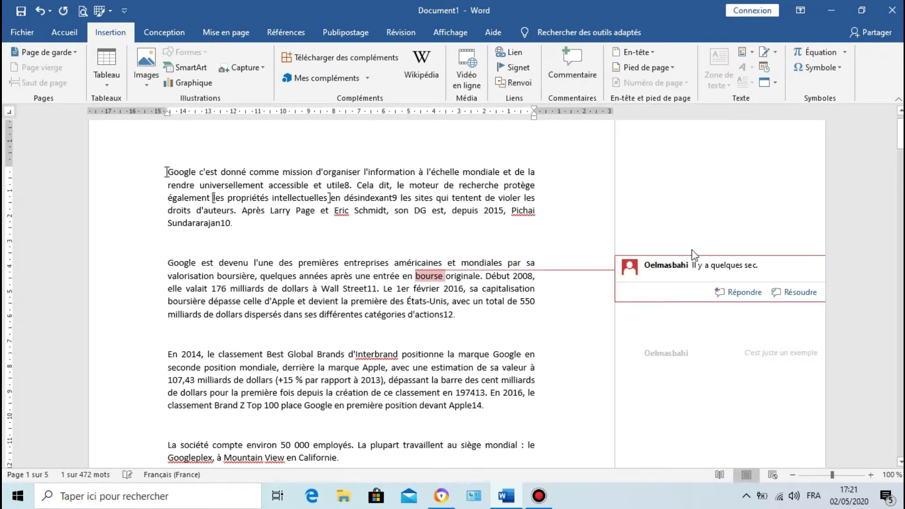
pyautogui.click(796, 292)
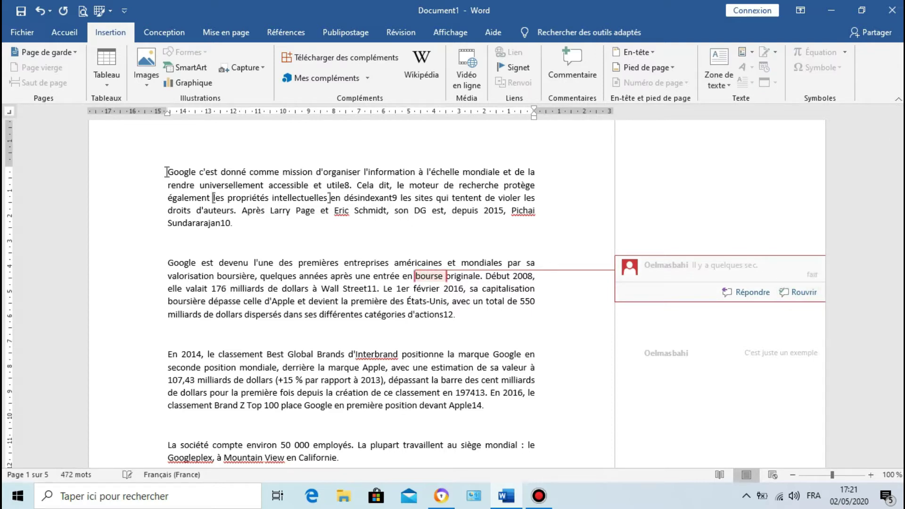
pyautogui.write('ion')
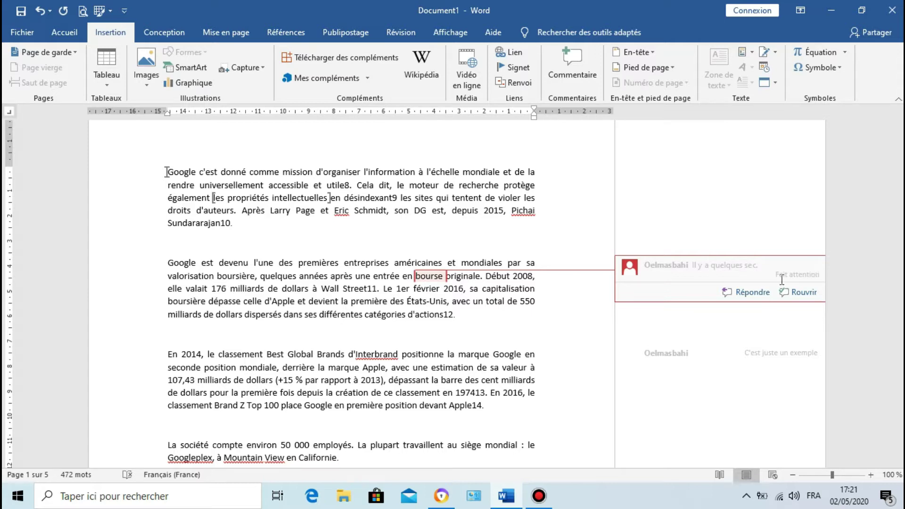
pyautogui.click(720, 362)
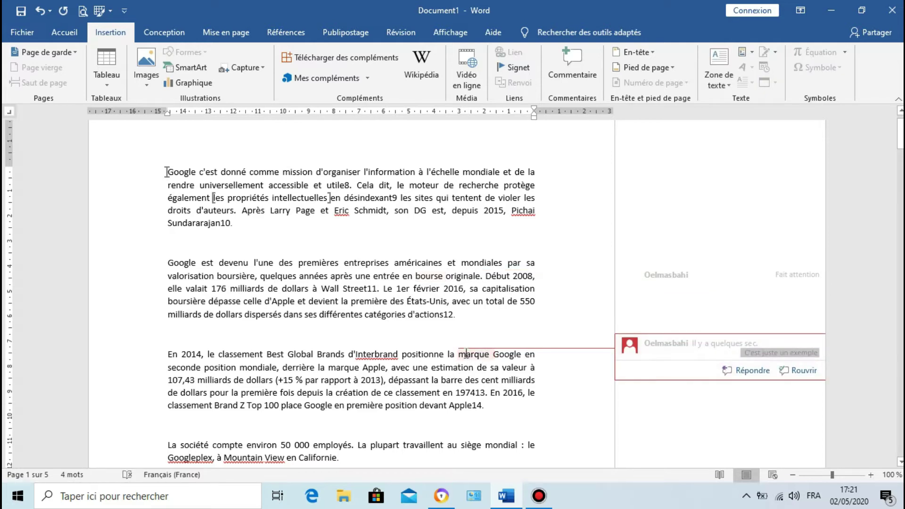
pyautogui.click(663, 282)
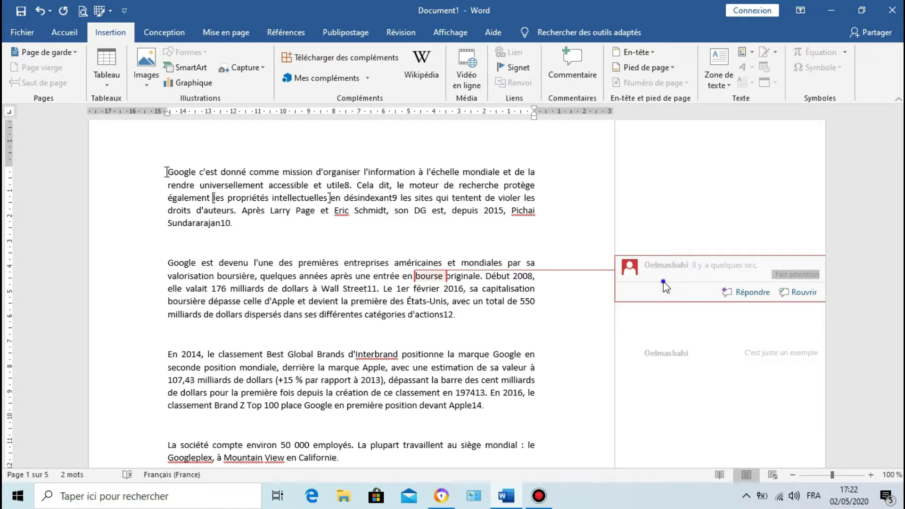
# Step: Delete the comment on 'bourse', then the one on 'marque'
pyautogui.rightClick(663, 282)
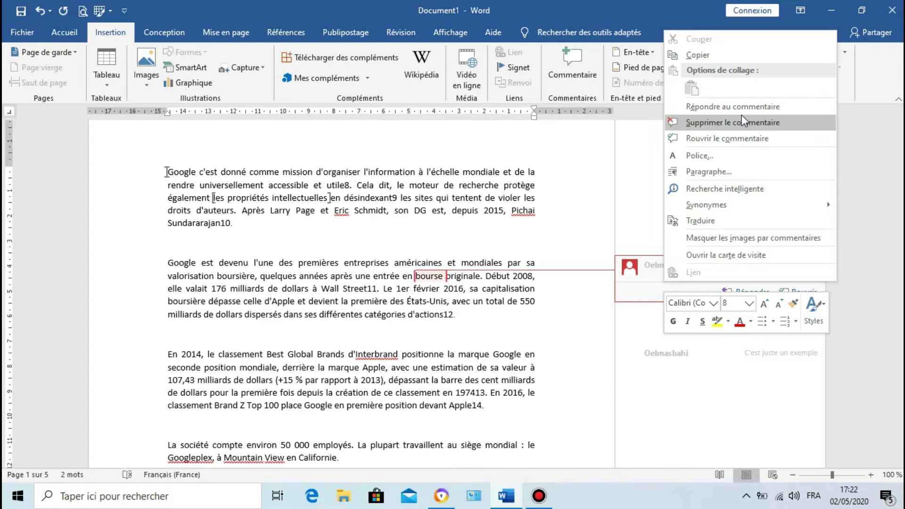
pyautogui.click(741, 115)
pyautogui.rightClick(672, 349)
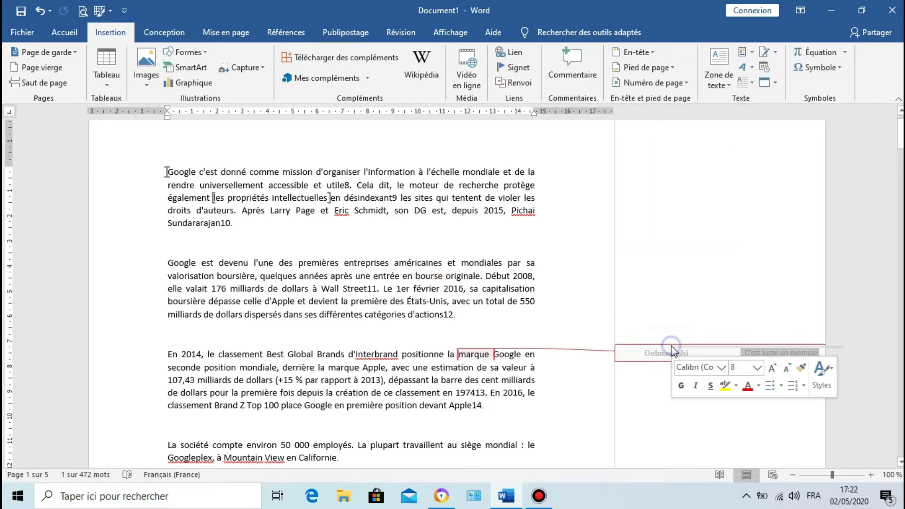
pyautogui.click(676, 188)
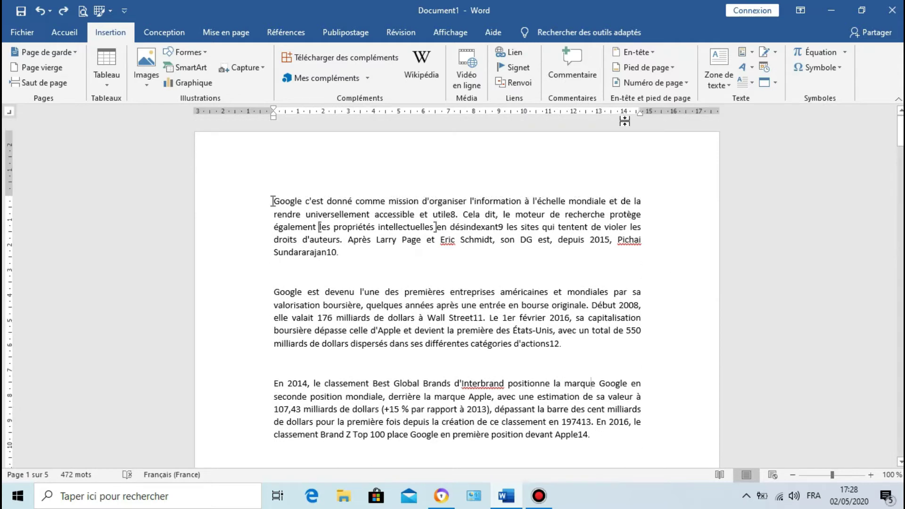
# Step: Insert the 'À bandes' header with its blue [TITRE DU DOCUMENT] bar
pyautogui.click(646, 52)
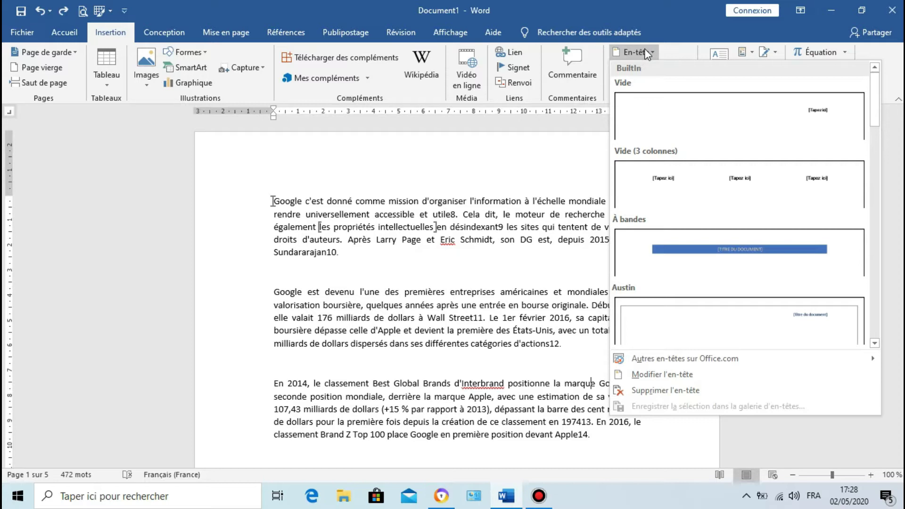
pyautogui.click(657, 236)
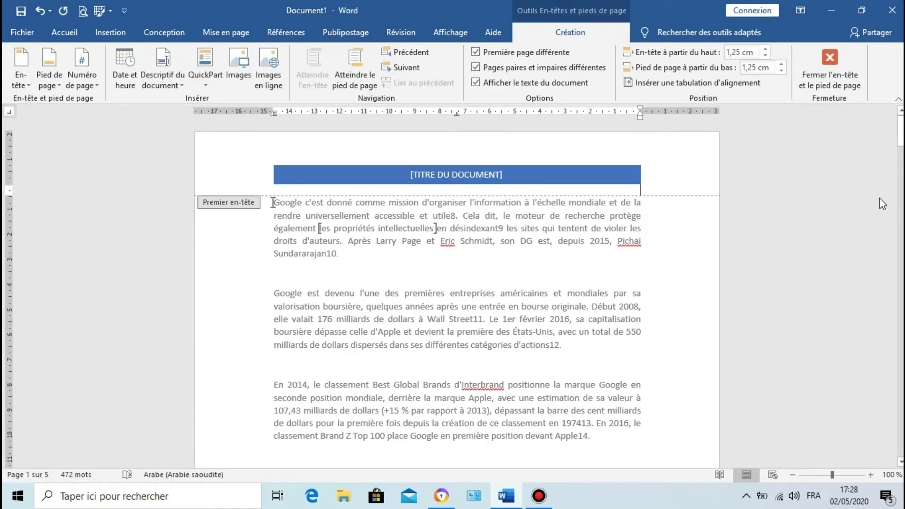
pyautogui.moveTo(900, 133); pyautogui.dragTo(901, 194)
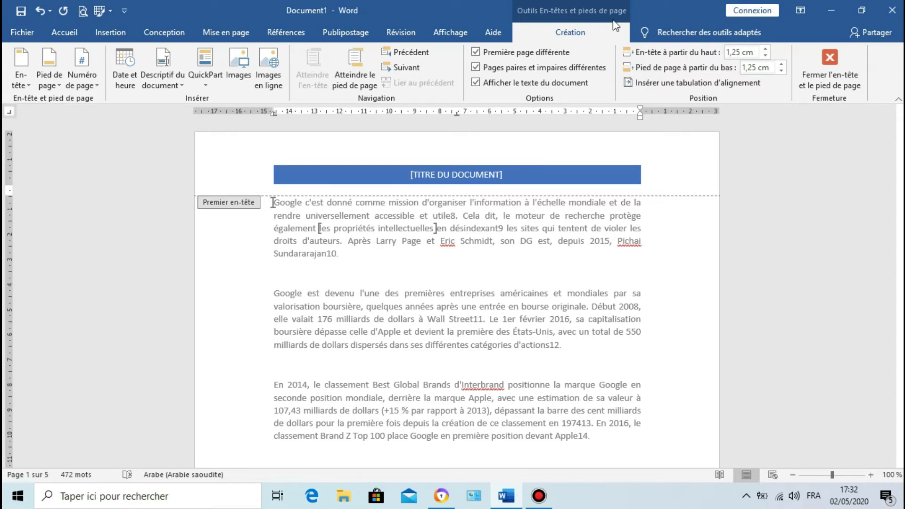
pyautogui.click(29, 83)
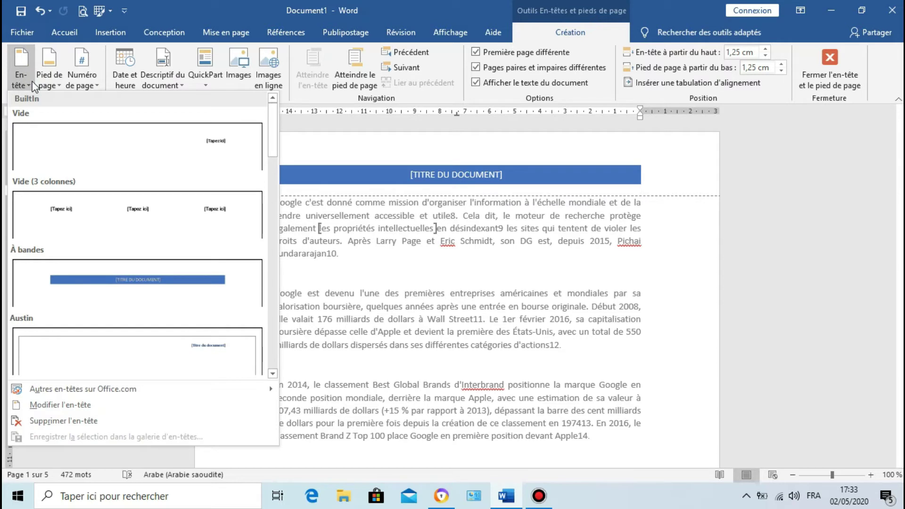
pyautogui.click(47, 84)
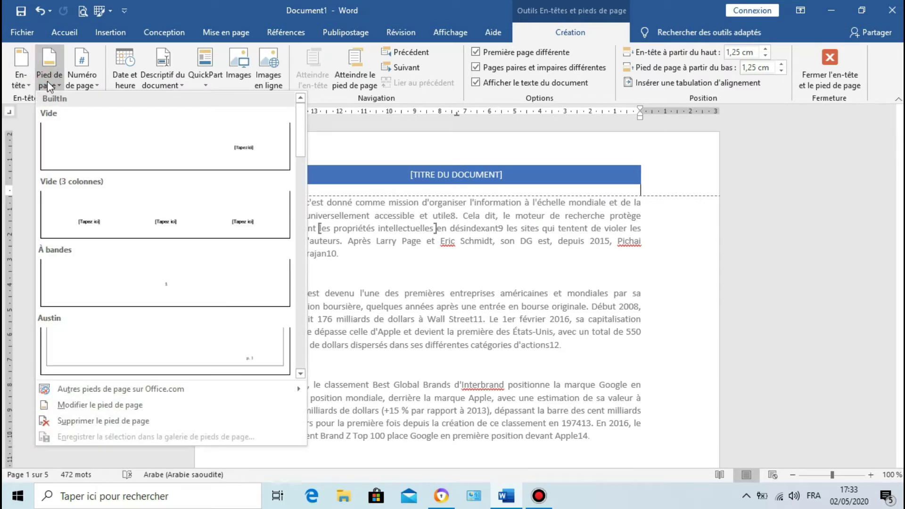
pyautogui.click(73, 85)
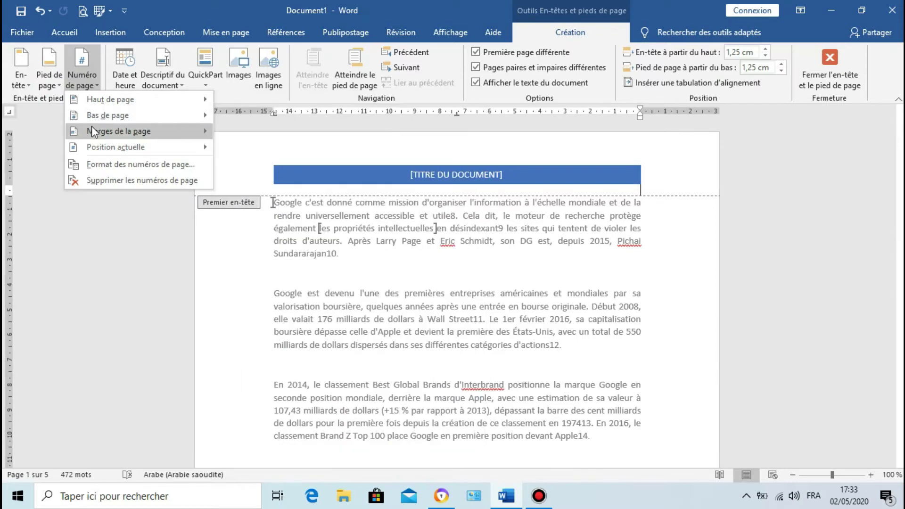
pyautogui.moveTo(114, 147)
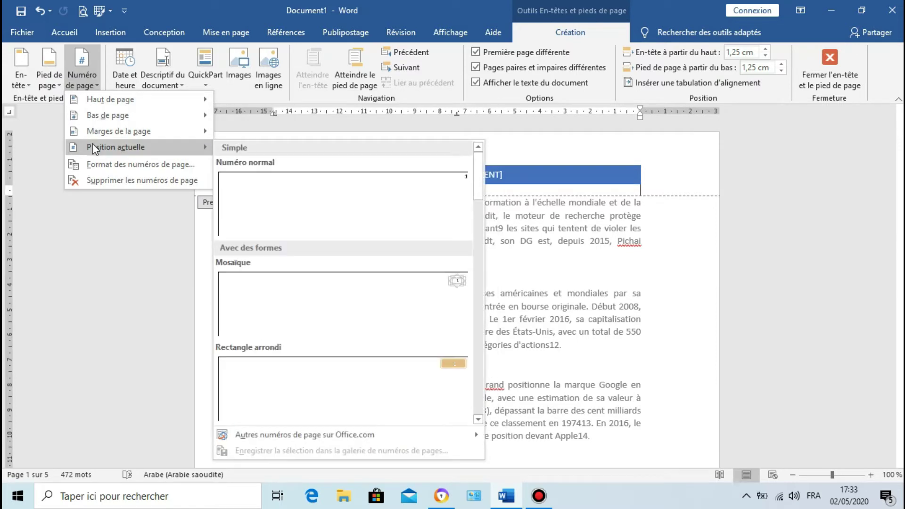
pyautogui.click(40, 144)
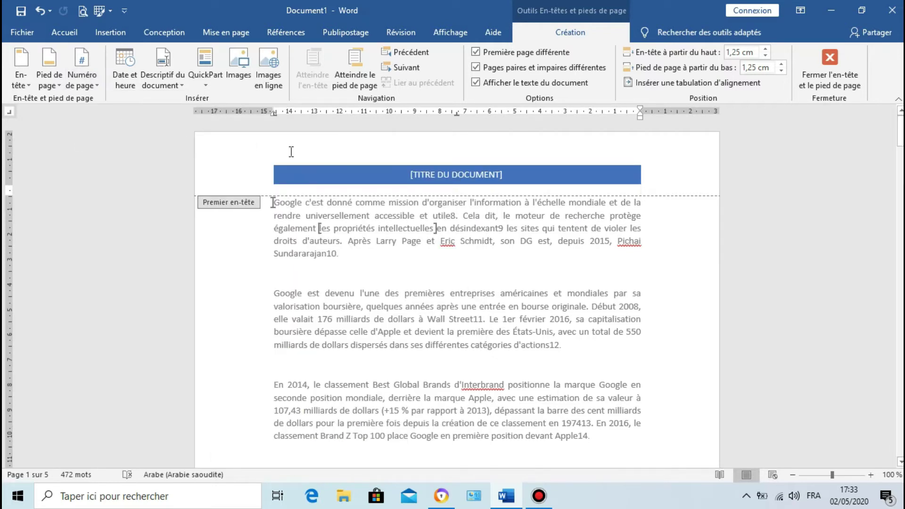
# Step: Insert the date '2 mai 2020' in Français (France) under the header title
pyautogui.click(130, 85)
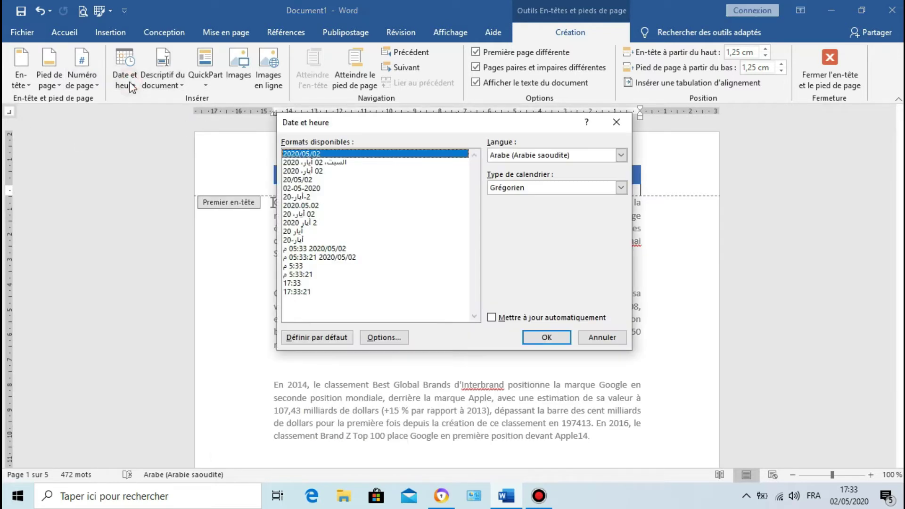
pyautogui.click(552, 155)
pyautogui.click(535, 193)
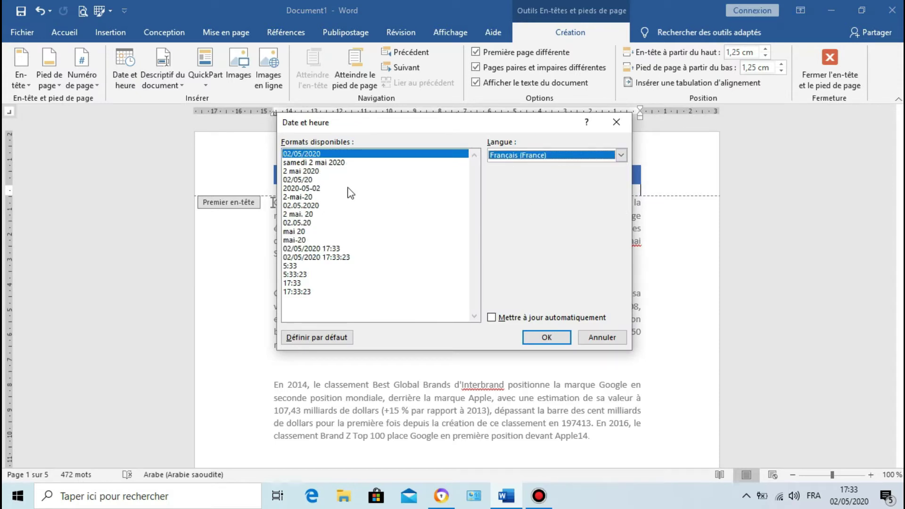
pyautogui.click(312, 172)
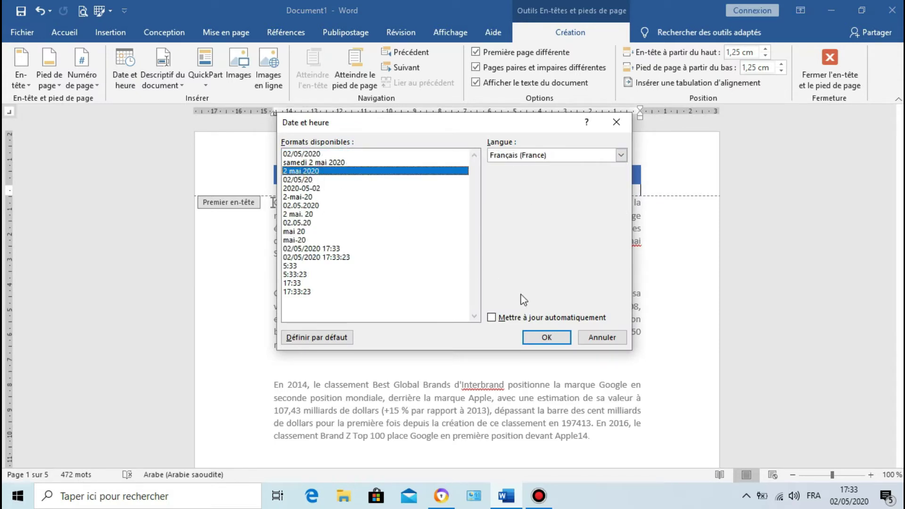
pyautogui.click(549, 337)
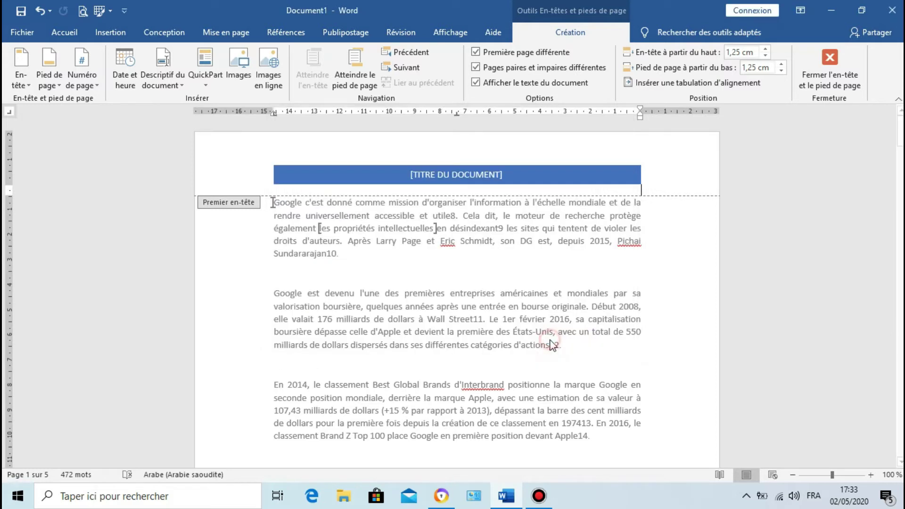
pyautogui.moveTo(900, 134); pyautogui.dragTo(900, 204)
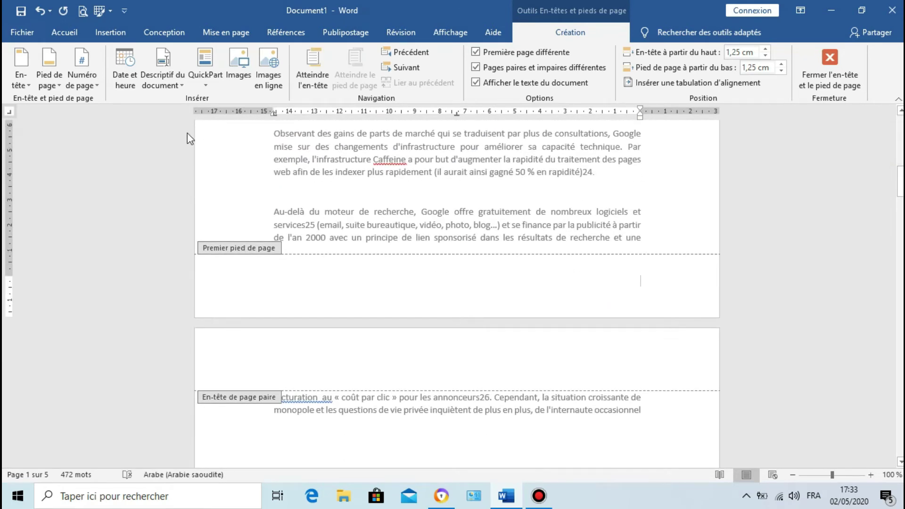
# Step: Insert the French date 'samedi 2 mai 2020' into the first-page footer
pyautogui.click(125, 77)
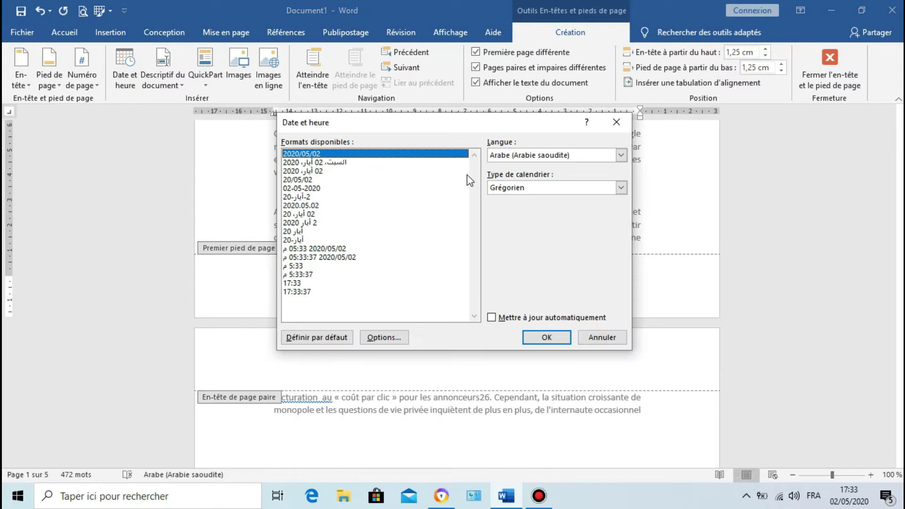
pyautogui.click(527, 156)
pyautogui.click(527, 194)
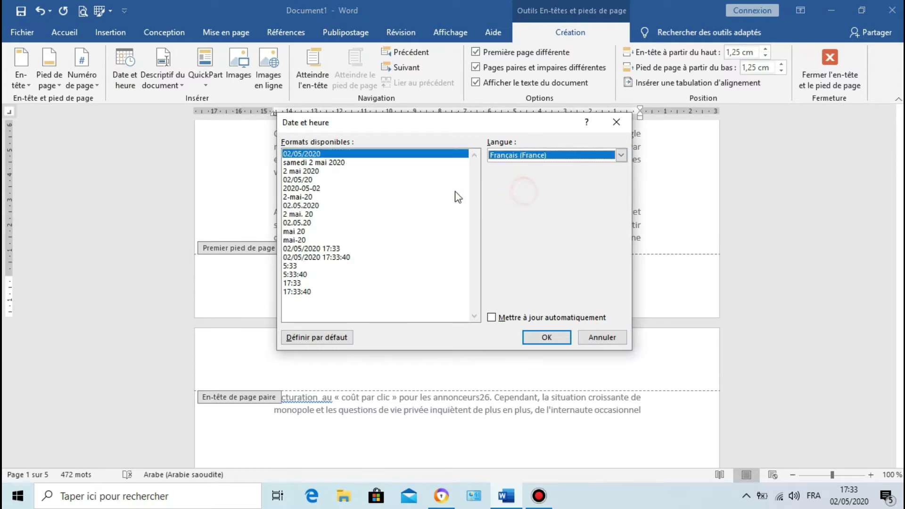
pyautogui.click(334, 163)
pyautogui.click(546, 338)
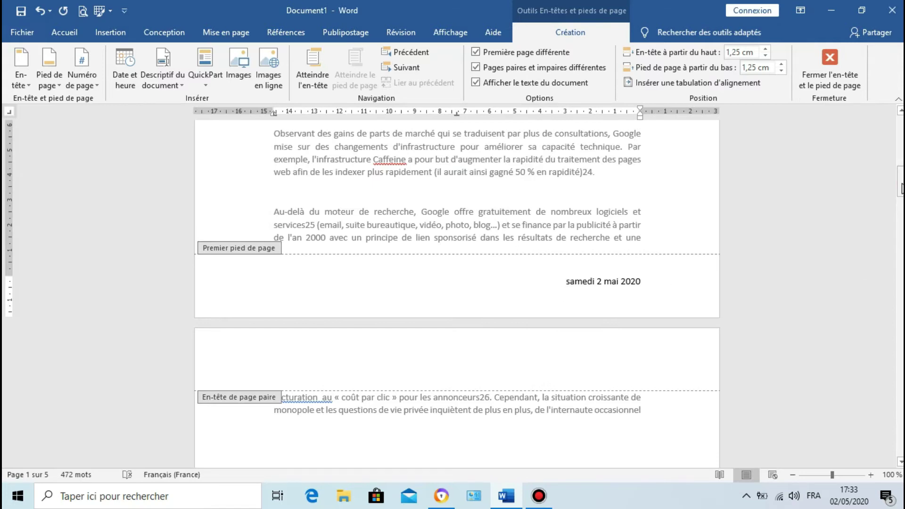
pyautogui.moveTo(900, 181); pyautogui.dragTo(900, 131)
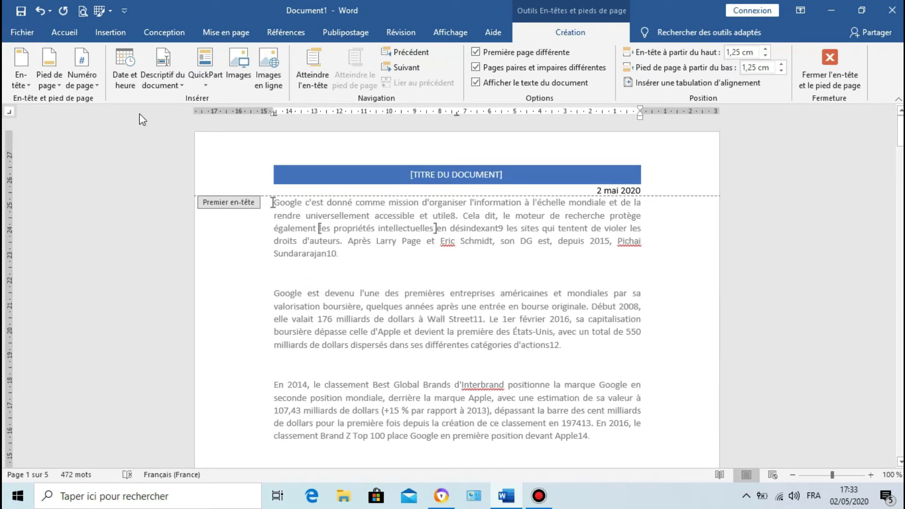
# Step: Undo three times to remove both dates, then place the cursor in the first-page footer
pyautogui.click(41, 12)
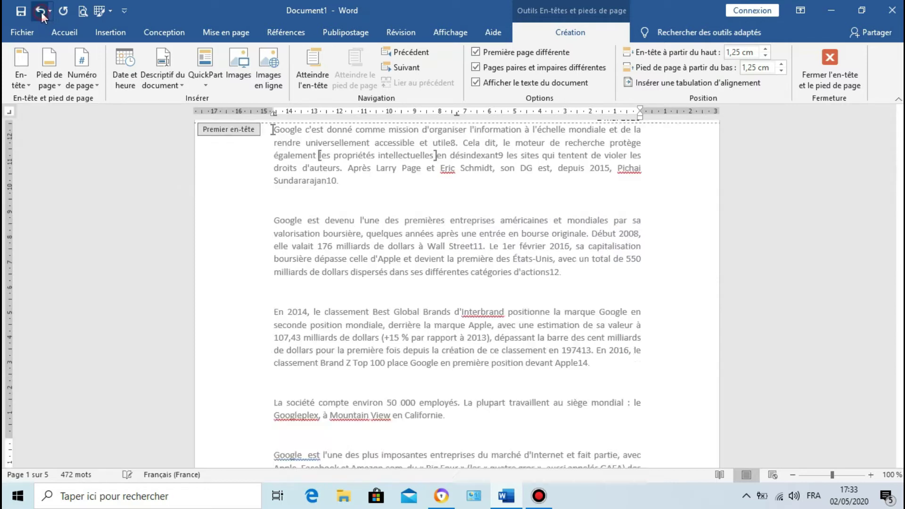
pyautogui.click(41, 13)
pyautogui.click(41, 12)
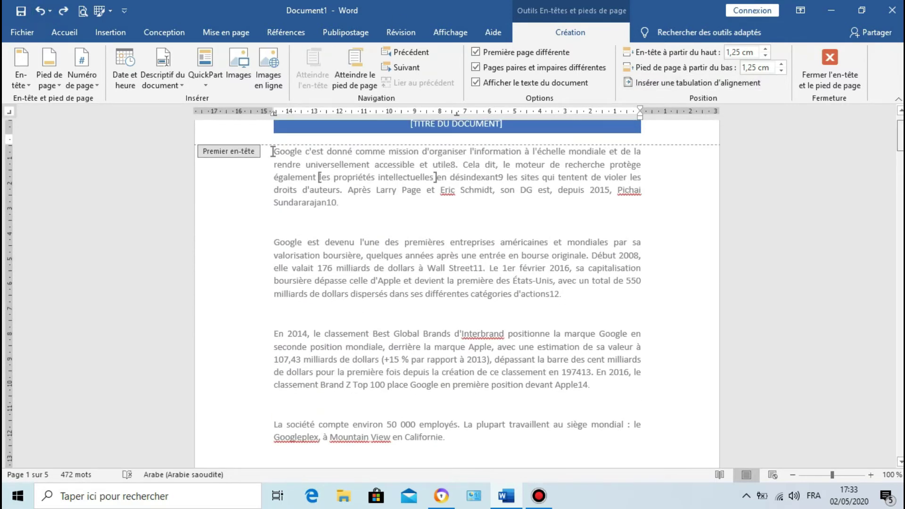
pyautogui.scroll(-8, 588, 409)
pyautogui.click(588, 409)
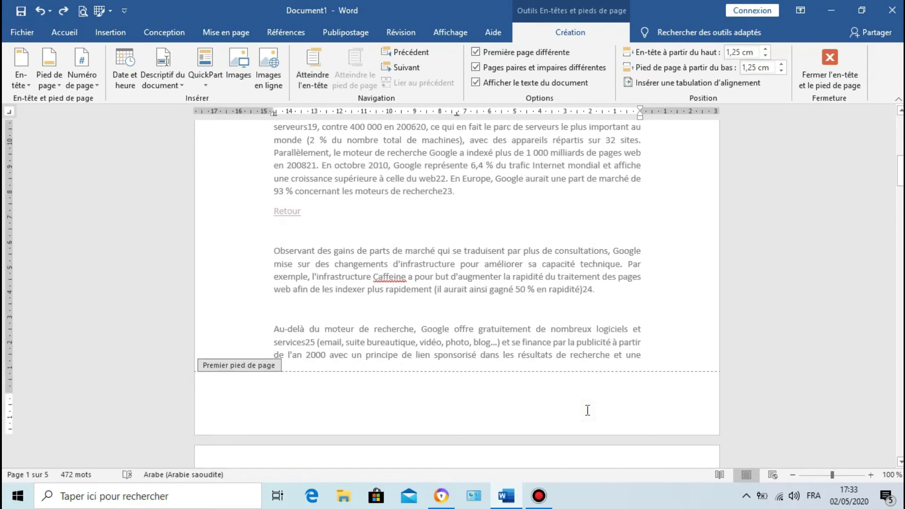
pyautogui.moveTo(899, 171); pyautogui.dragTo(900, 124)
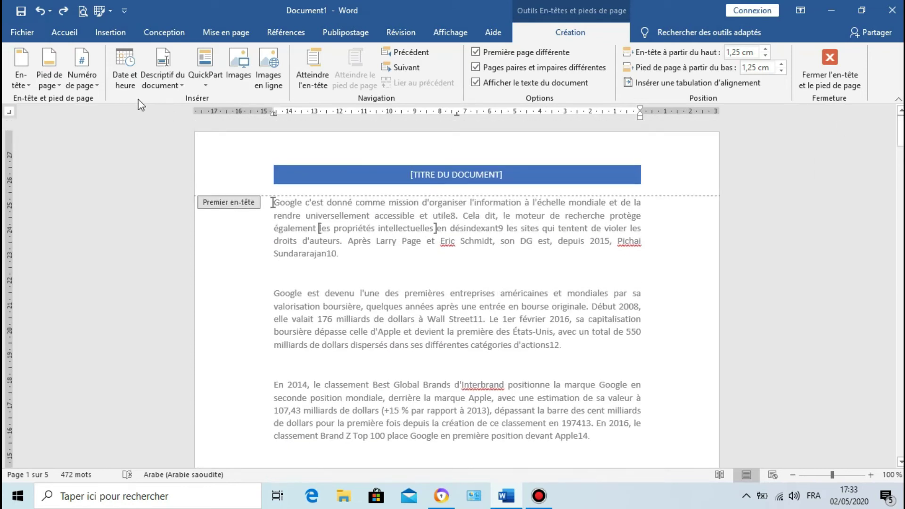
pyautogui.click(160, 86)
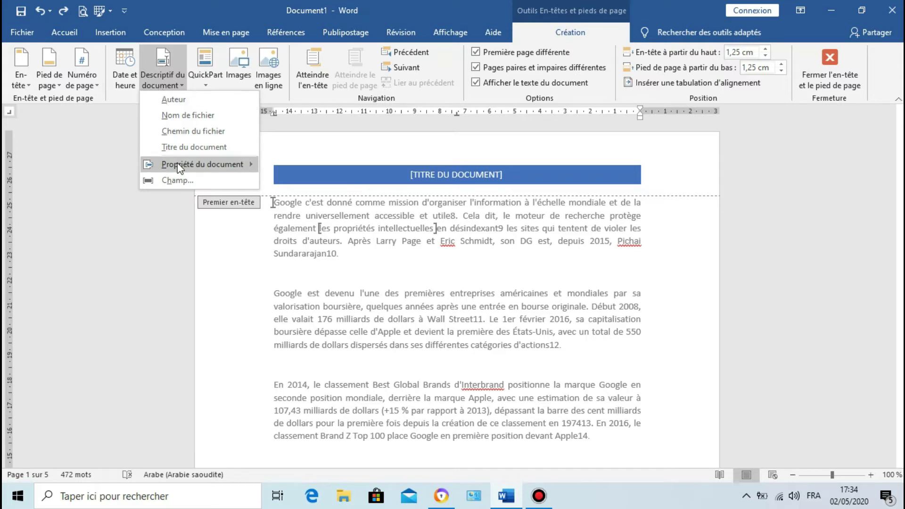
pyautogui.moveTo(202, 164)
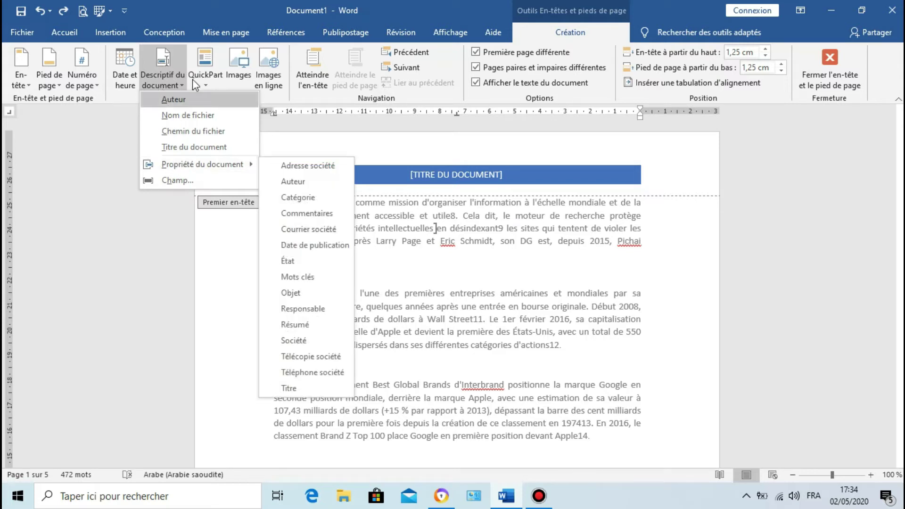
pyautogui.click(203, 84)
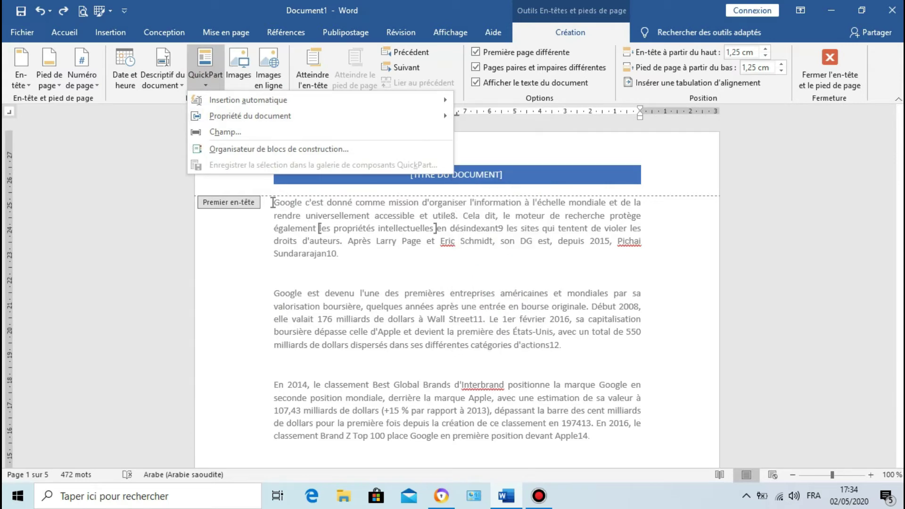
pyautogui.press('Escape')
pyautogui.scroll(-5, 669, 338)
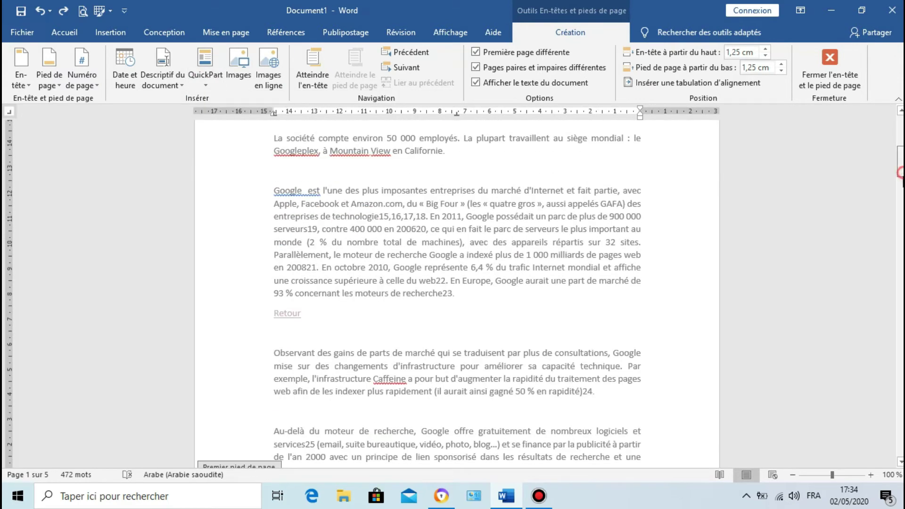
pyautogui.scroll(-5, 669, 338)
pyautogui.scroll(-2, 669, 338)
pyautogui.click(669, 338)
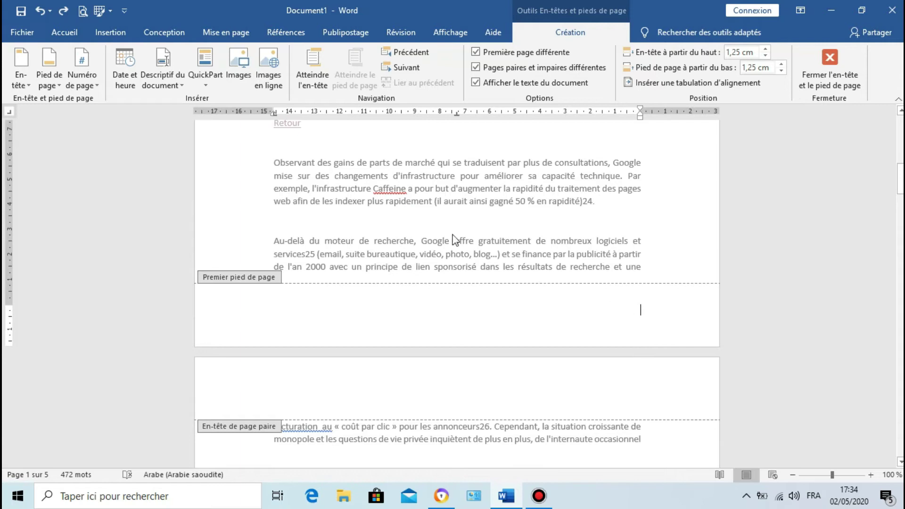
pyautogui.click(151, 90)
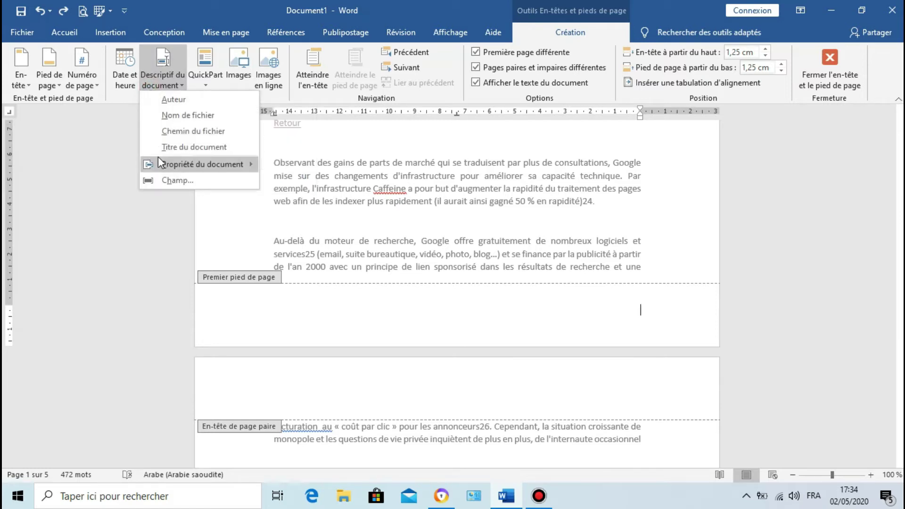
pyautogui.moveTo(202, 164)
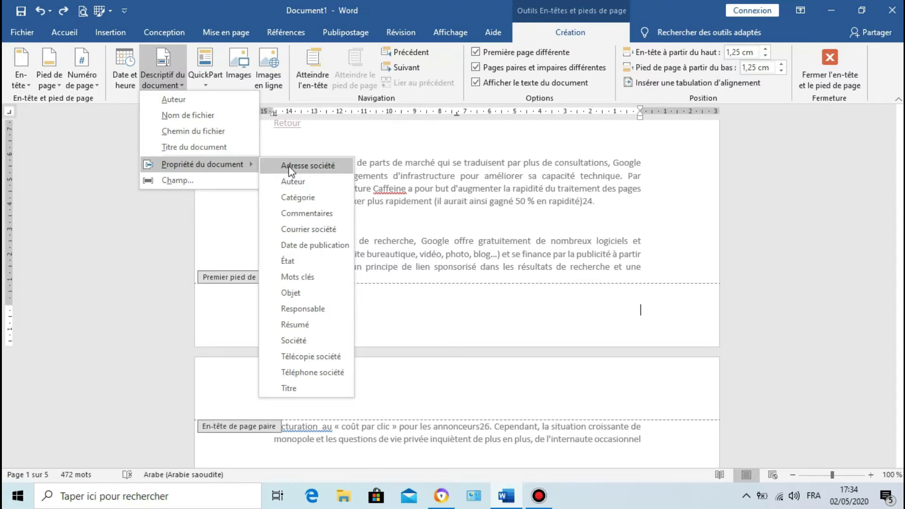
pyautogui.click(289, 168)
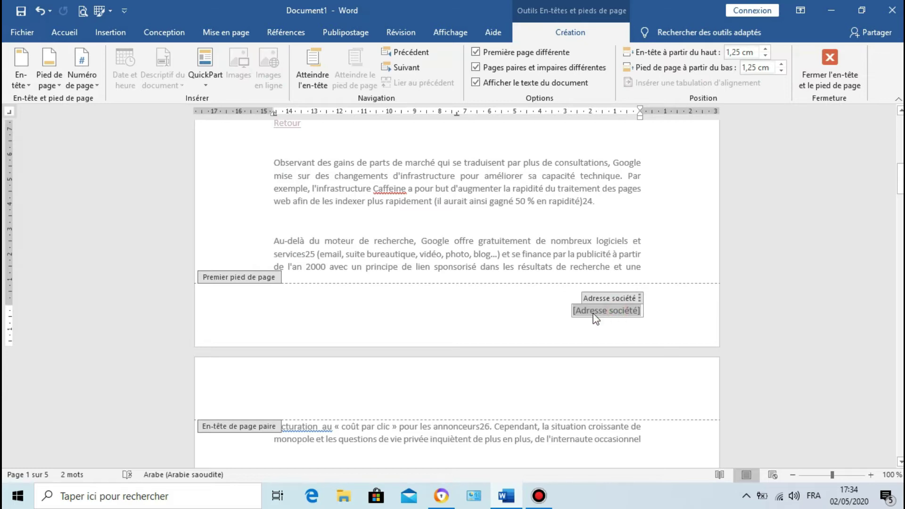
pyautogui.write('Rue')
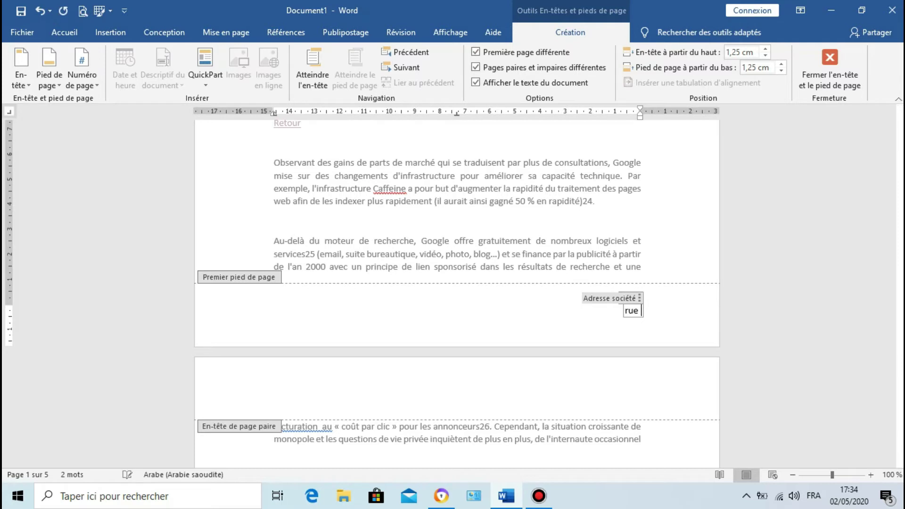
pyautogui.write(' 2 fes')
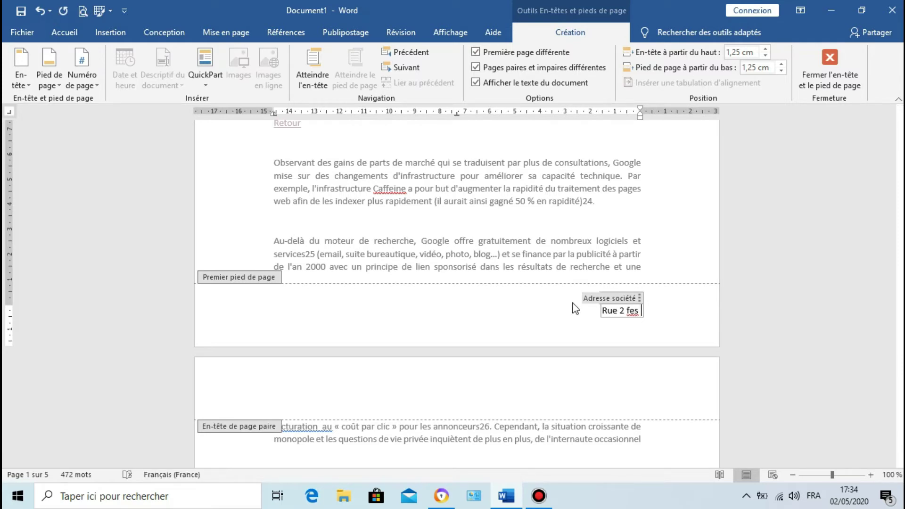
pyautogui.click(40, 14)
pyautogui.click(40, 14)
pyautogui.click(40, 14)
pyautogui.click(39, 13)
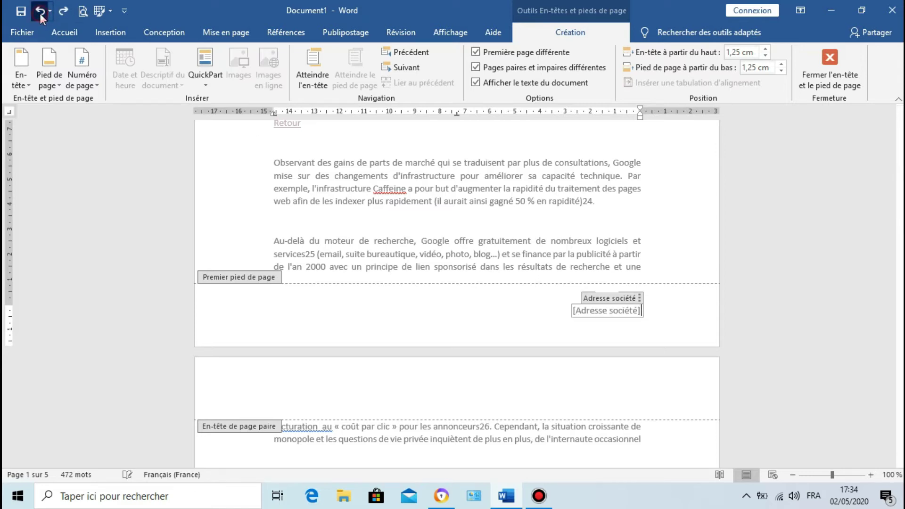
pyautogui.click(38, 15)
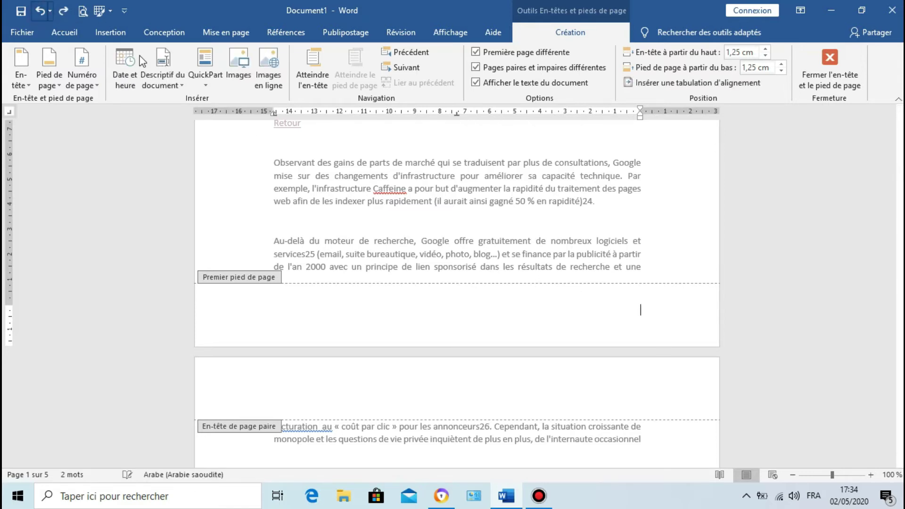
pyautogui.click(205, 79)
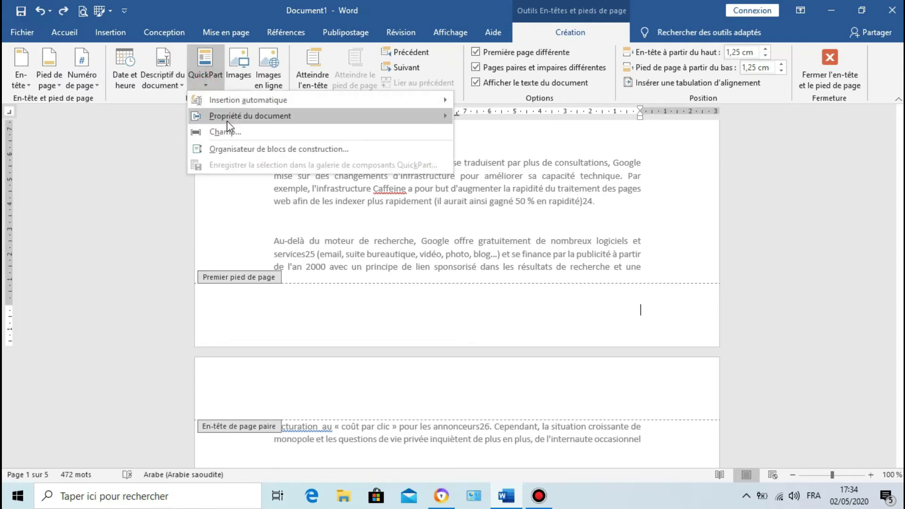
pyautogui.moveTo(283, 115)
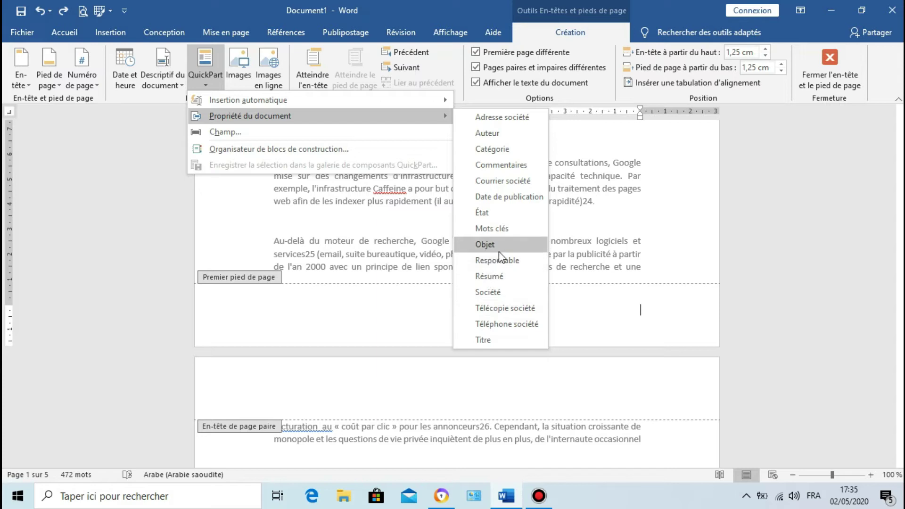
# Step: Close Quick Parts and cancel the Images dialog without inserting anything
pyautogui.click(612, 310)
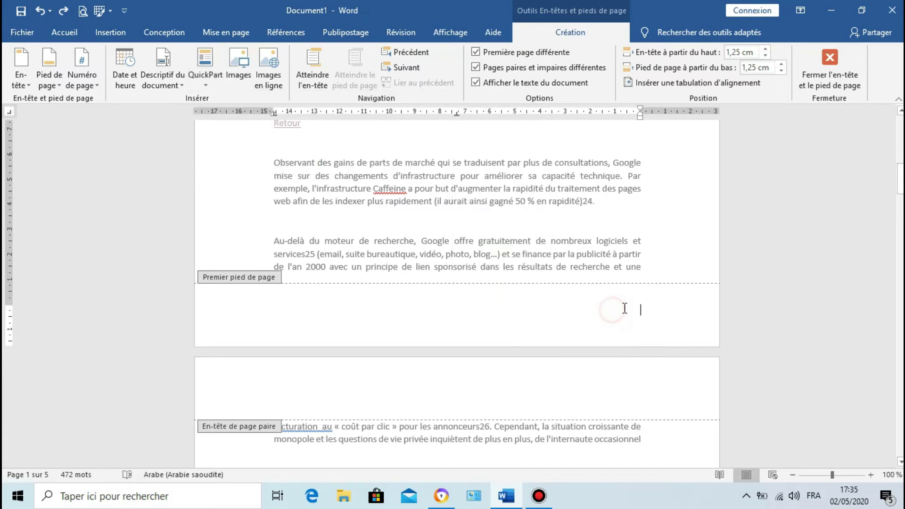
pyautogui.moveTo(900, 182); pyautogui.dragTo(899, 113)
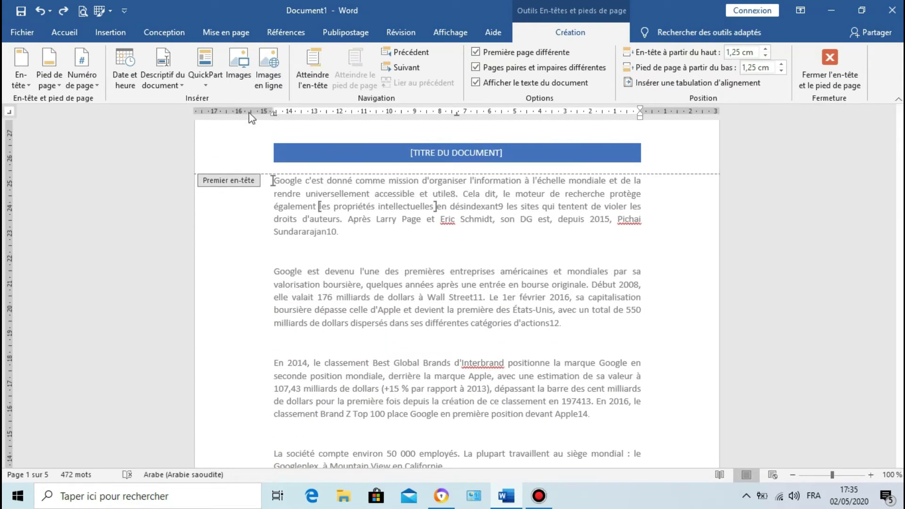
pyautogui.click(243, 75)
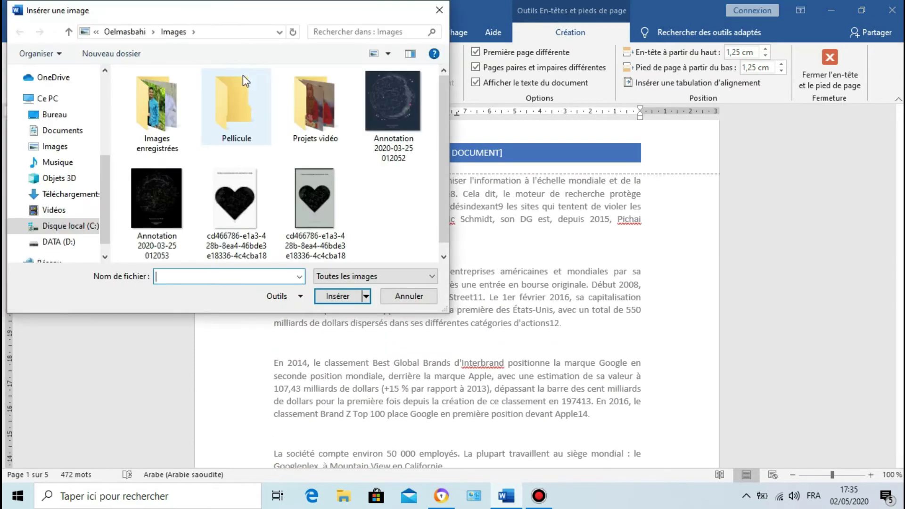
pyautogui.click(408, 297)
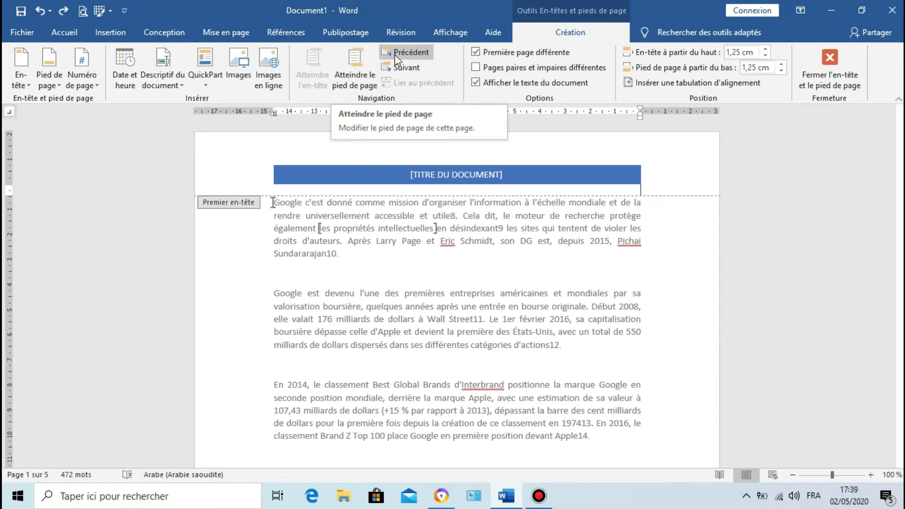
# Step: Move between the first-page footer, the page 2 header and back to the first-page header
pyautogui.click(360, 73)
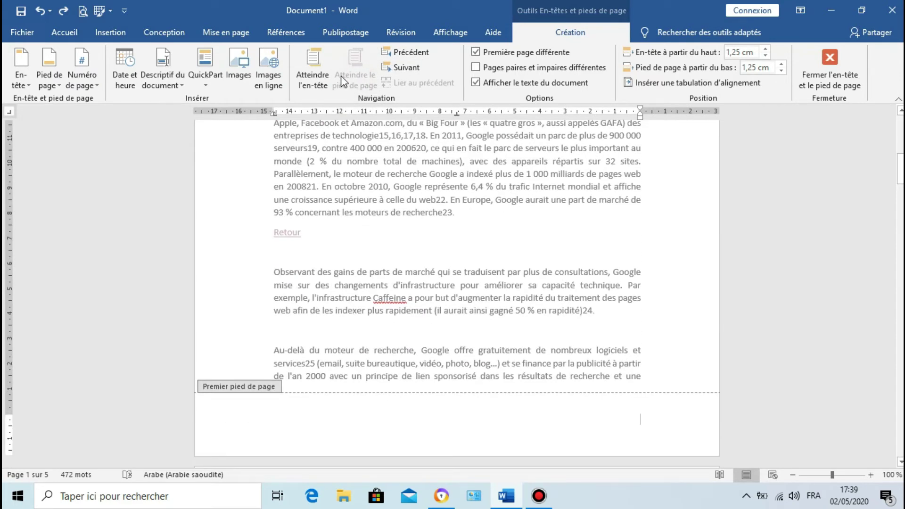
pyautogui.click(313, 76)
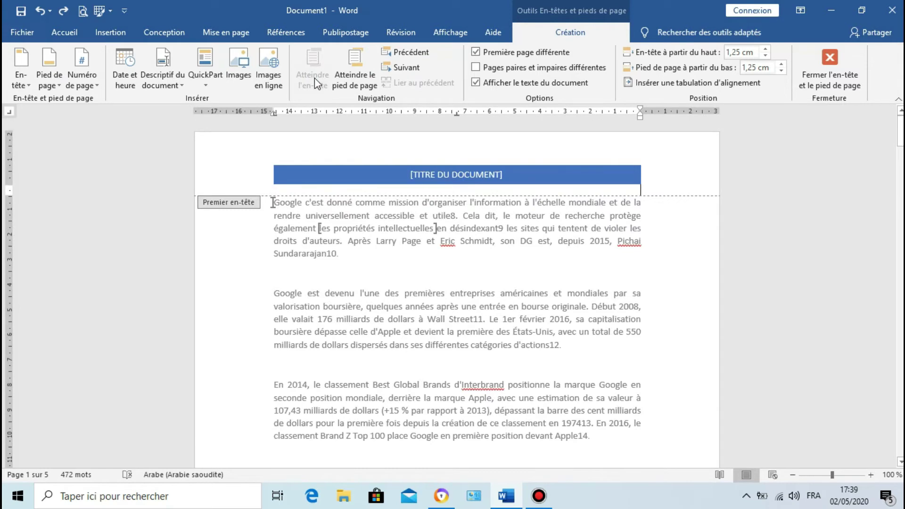
pyautogui.click(404, 53)
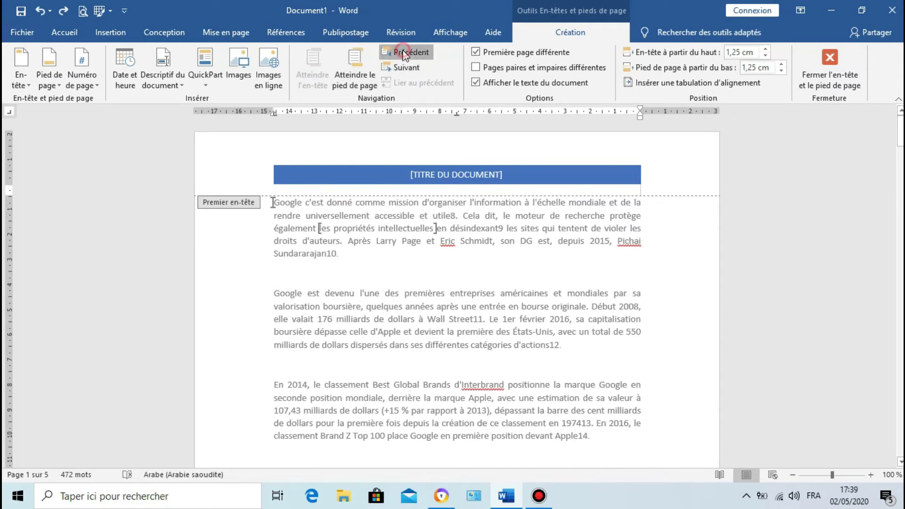
pyautogui.click(405, 68)
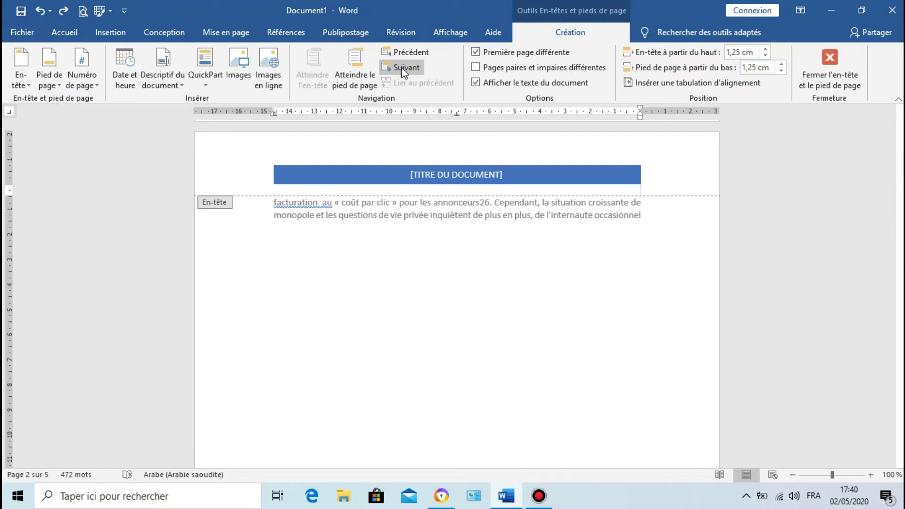
pyautogui.click(403, 52)
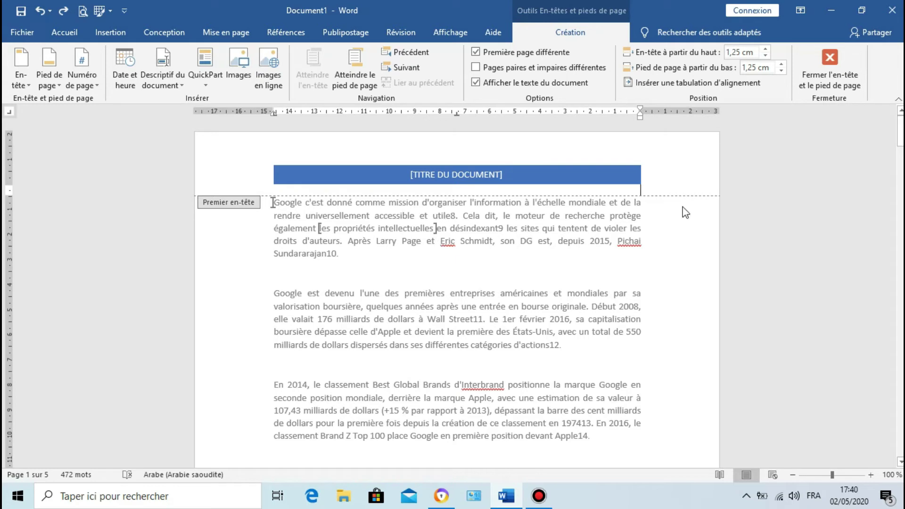
pyautogui.moveTo(899, 134)
pyautogui.mouseDown()
pyautogui.moveTo(901, 313)
pyautogui.moveTo(901, 126)
pyautogui.mouseUp()
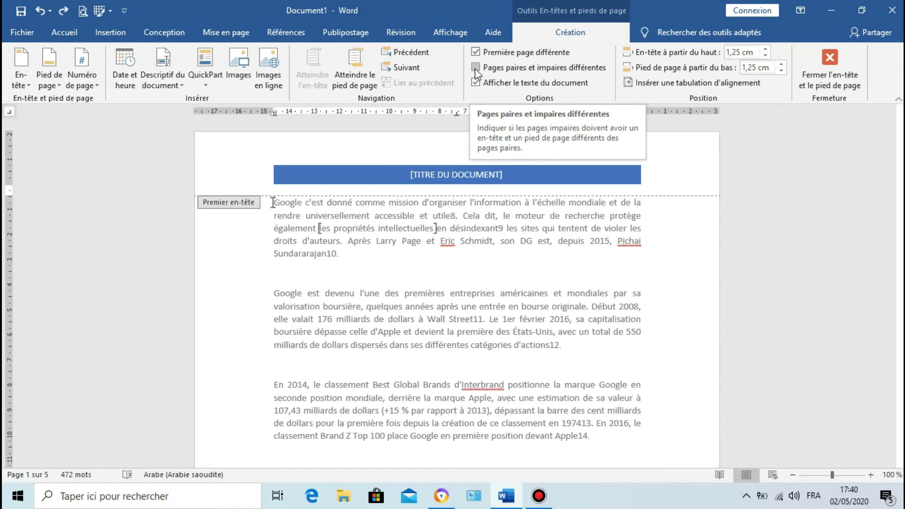
# Step: Turn off Première page différente and select the header's document title box
pyautogui.click(475, 52)
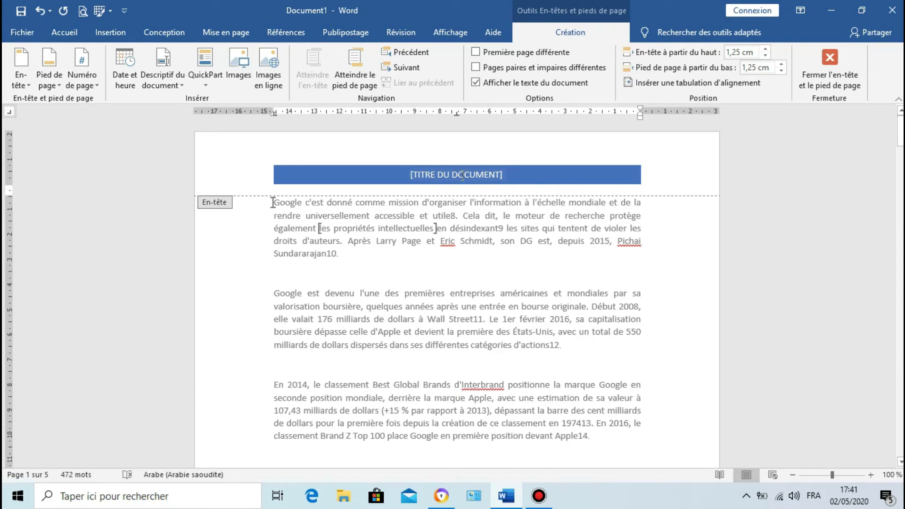
pyautogui.click(462, 175)
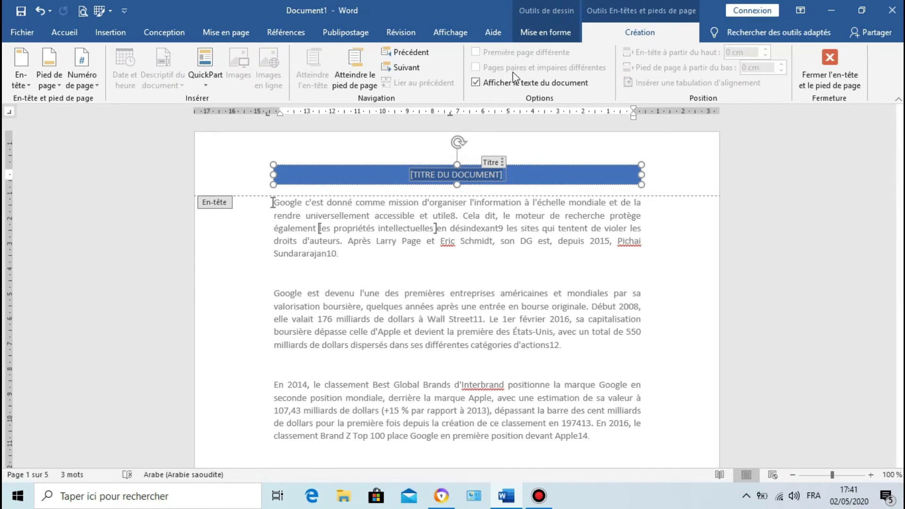
# Step: Close header editing and open the page 1 footer for editing
pyautogui.click(538, 41)
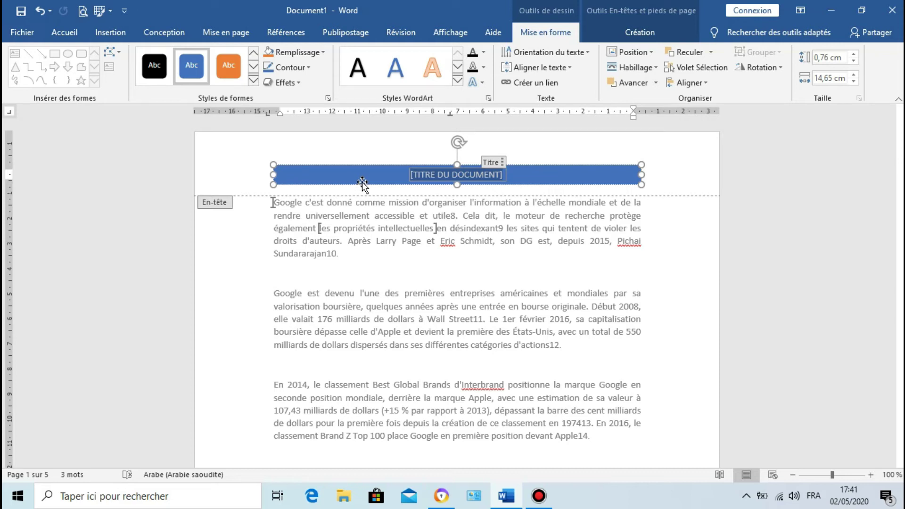
pyautogui.click(632, 36)
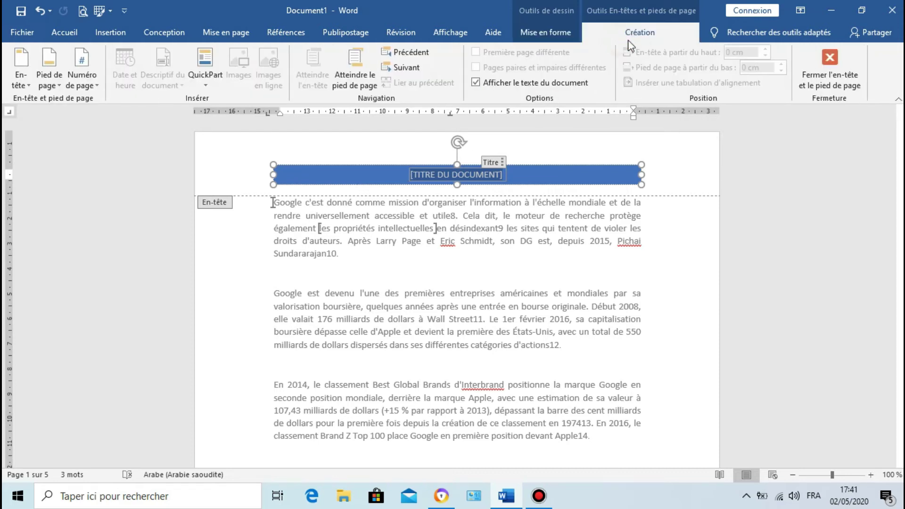
pyautogui.click(834, 84)
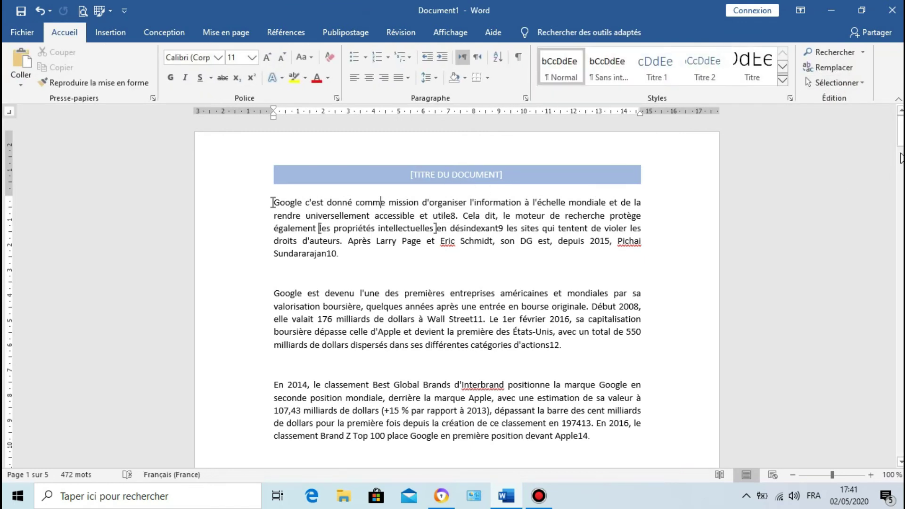
pyautogui.moveTo(900, 142); pyautogui.dragTo(900, 205)
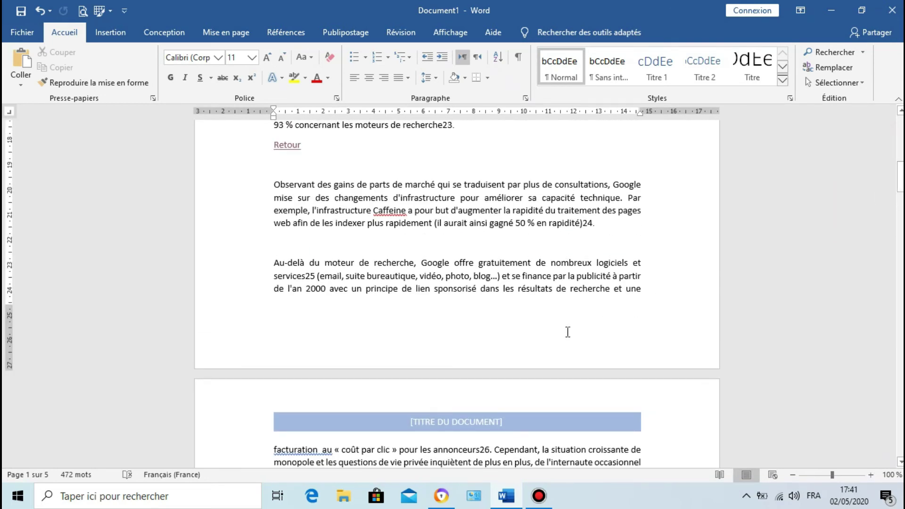
pyautogui.doubleClick(565, 332)
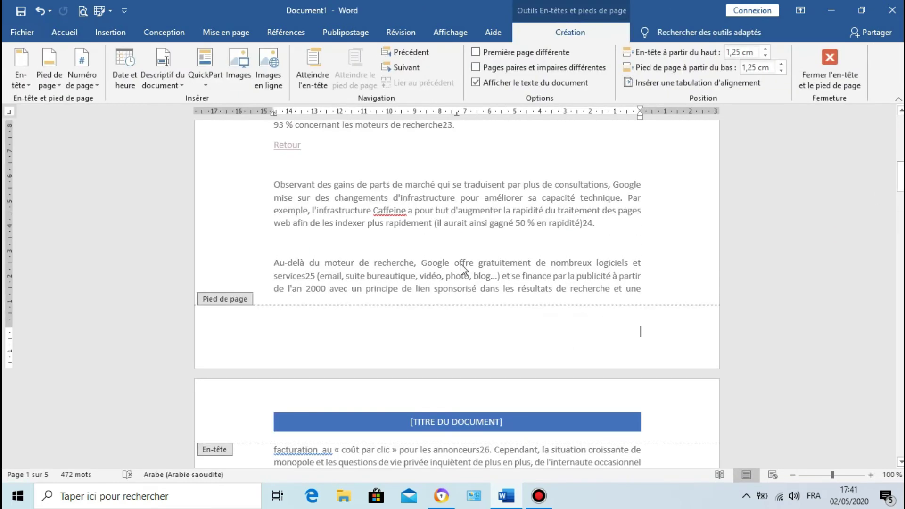
# Step: Insert a plain page number at the current footer position, close the footer and scroll back up
pyautogui.click(91, 86)
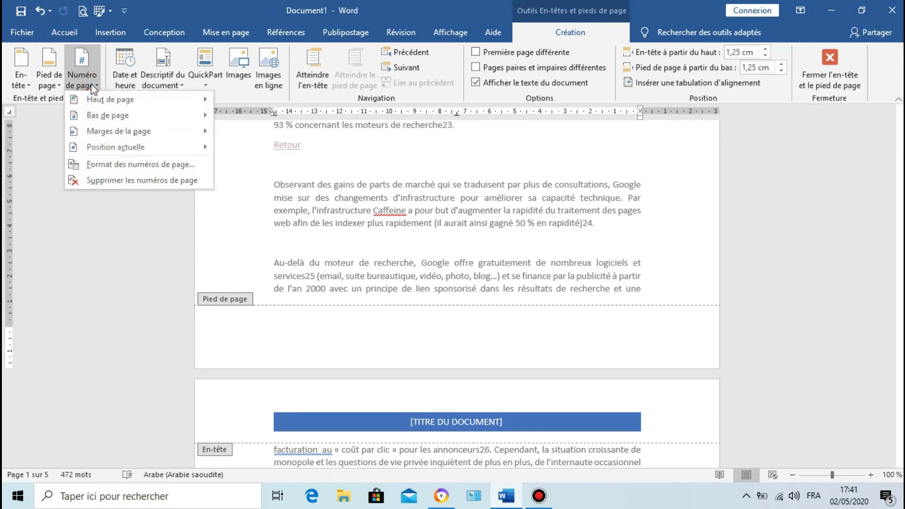
pyautogui.moveTo(115, 147)
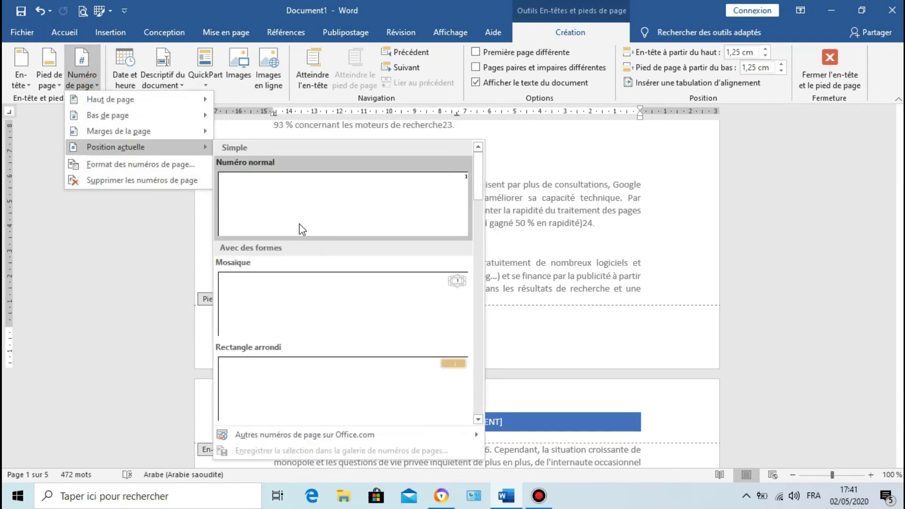
pyautogui.click(325, 229)
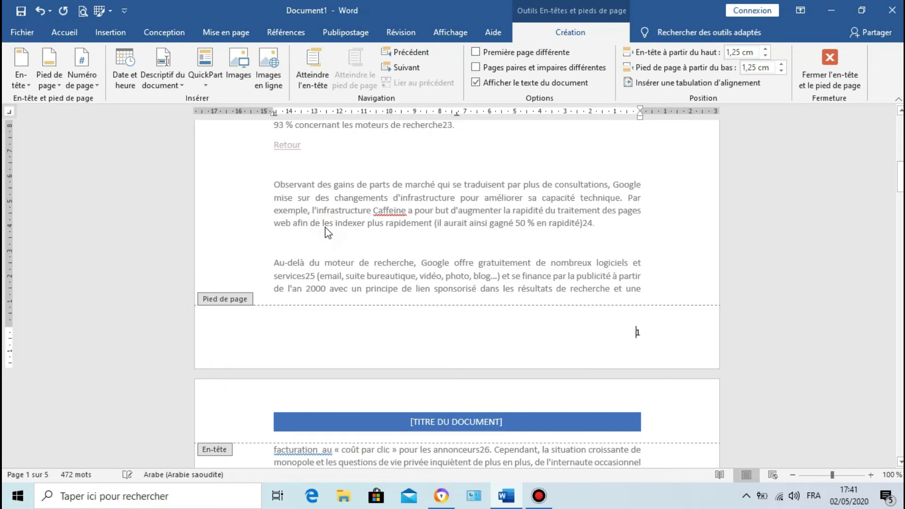
pyautogui.click(829, 63)
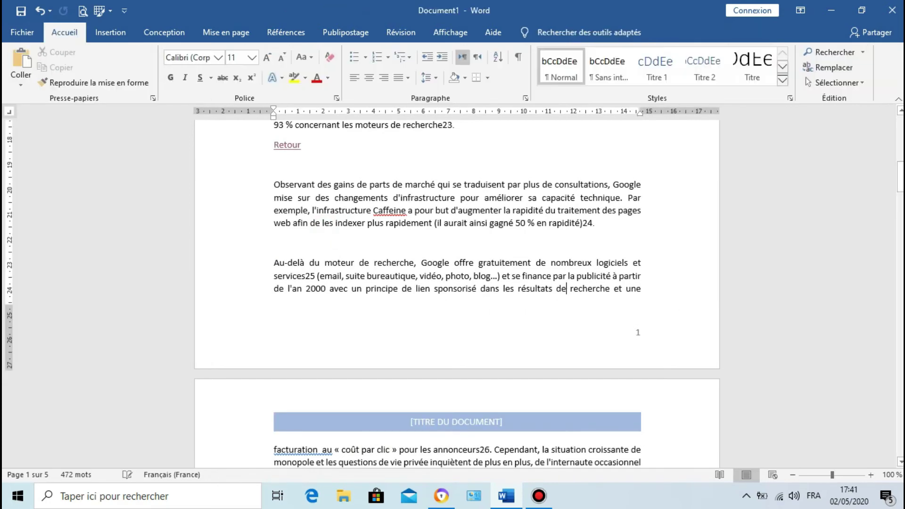
pyautogui.moveTo(900, 178); pyautogui.dragTo(900, 132)
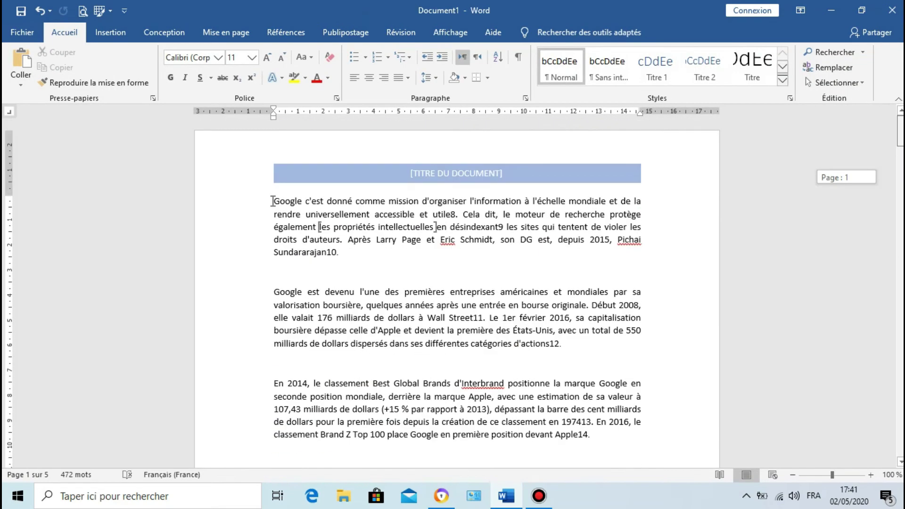
pyautogui.moveTo(900, 162)
pyautogui.mouseDown()
pyautogui.moveTo(899, 419)
pyautogui.moveTo(899, 120)
pyautogui.mouseUp()
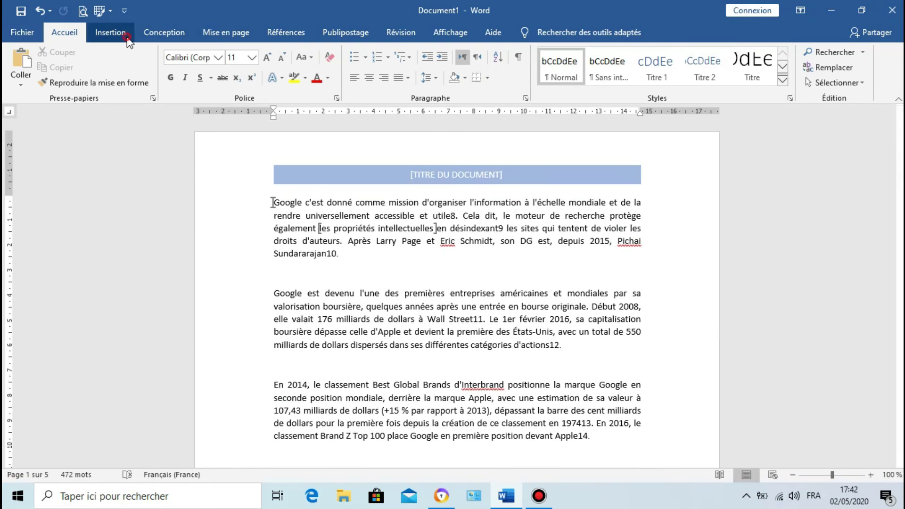
pyautogui.click(118, 33)
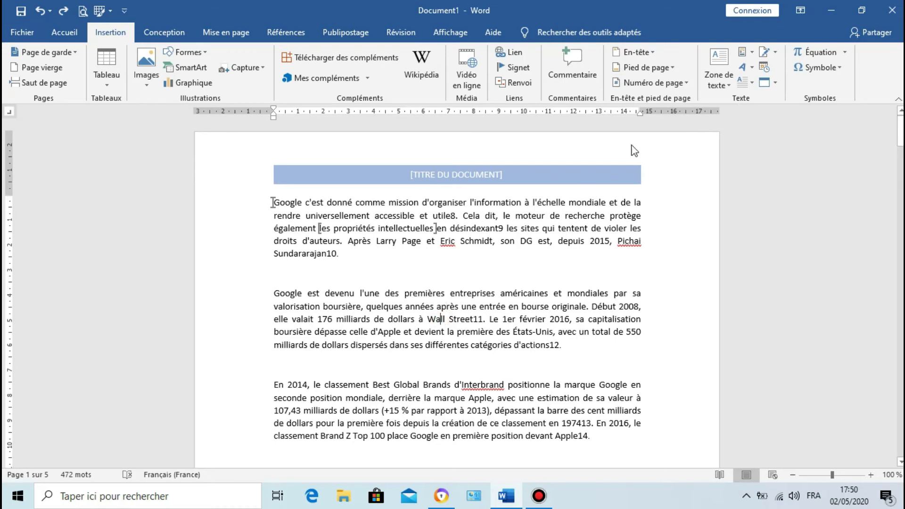
pyautogui.click(707, 84)
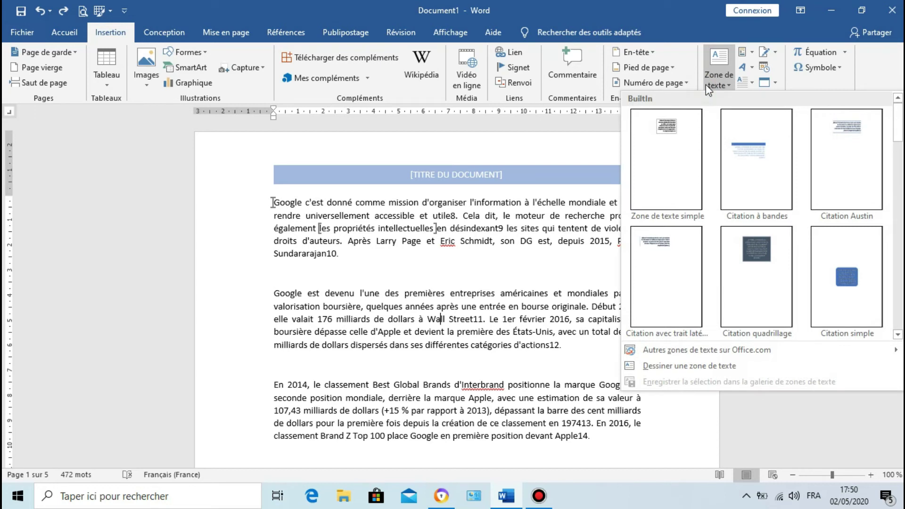
pyautogui.click(836, 259)
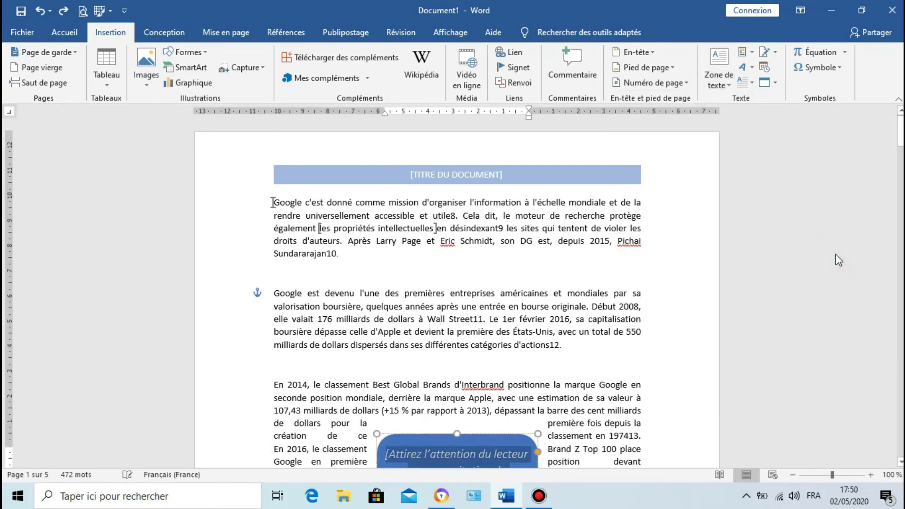
pyautogui.scroll(-3, 272, 202)
pyautogui.scroll(-1, 272, 203)
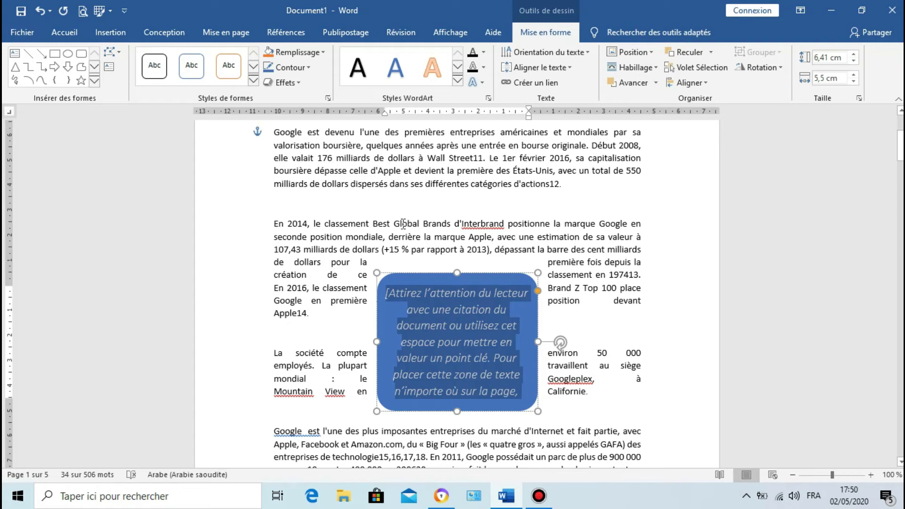
pyautogui.press('Delete')
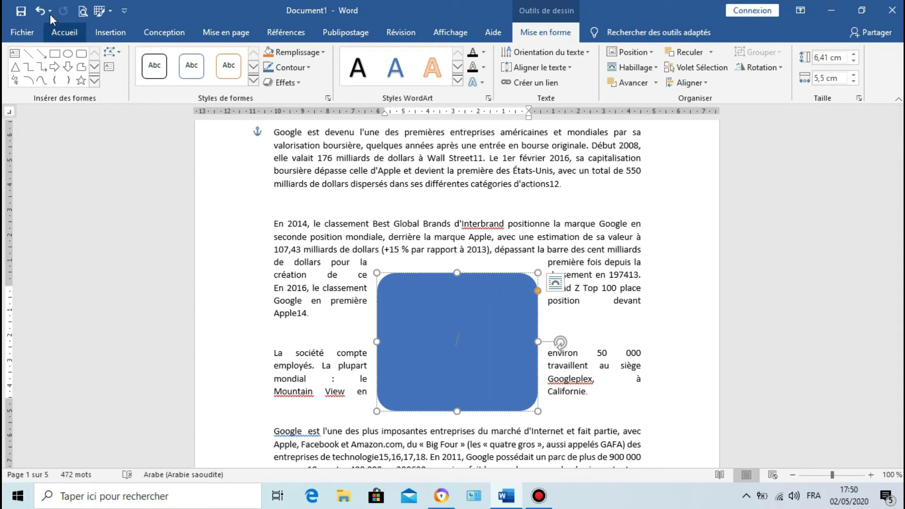
pyautogui.click(43, 8)
pyautogui.click(42, 9)
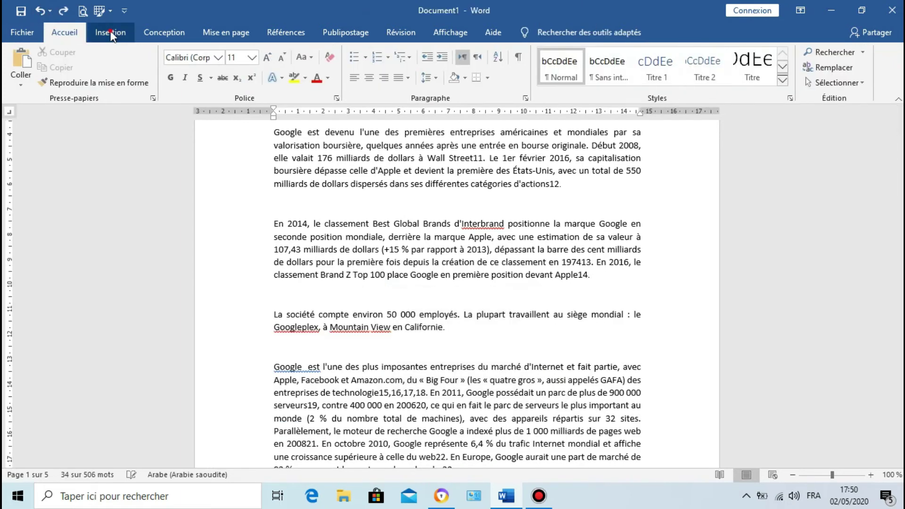
pyautogui.click(111, 33)
pyautogui.moveTo(900, 155); pyautogui.dragTo(900, 139)
pyautogui.click(750, 52)
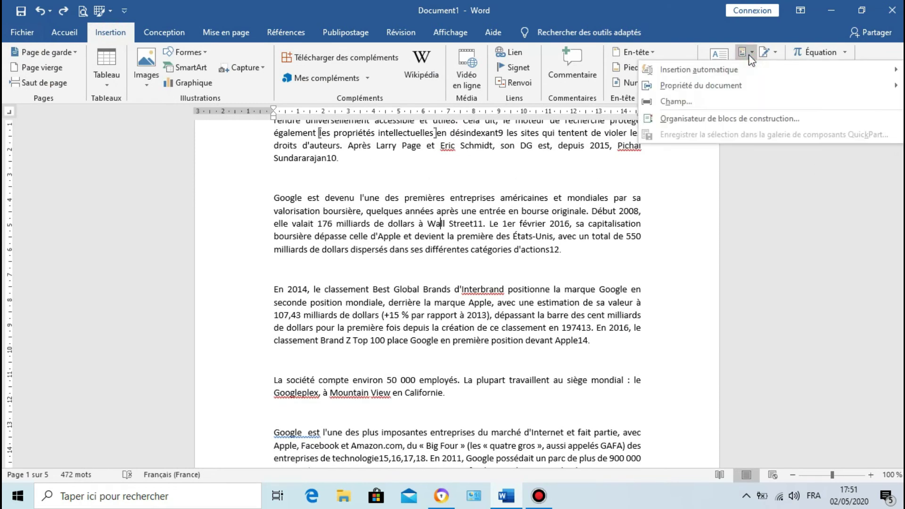
pyautogui.moveTo(700, 86)
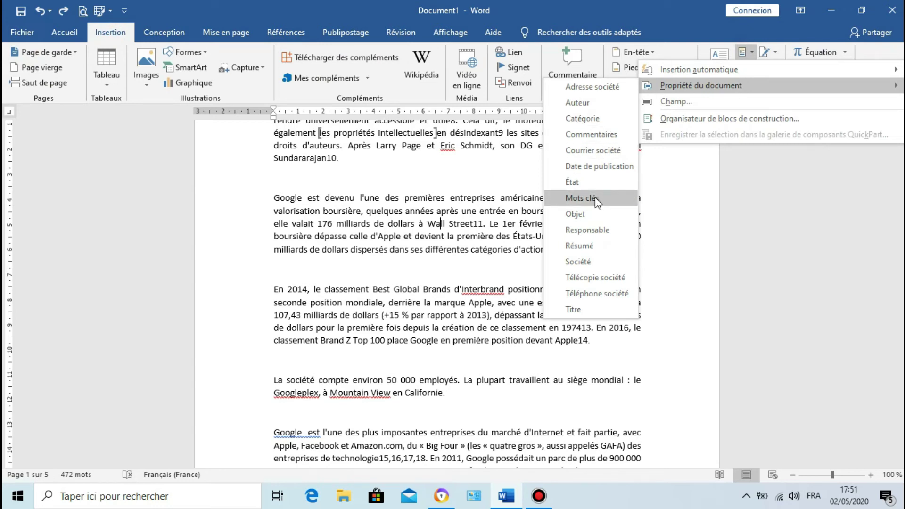
pyautogui.click(742, 52)
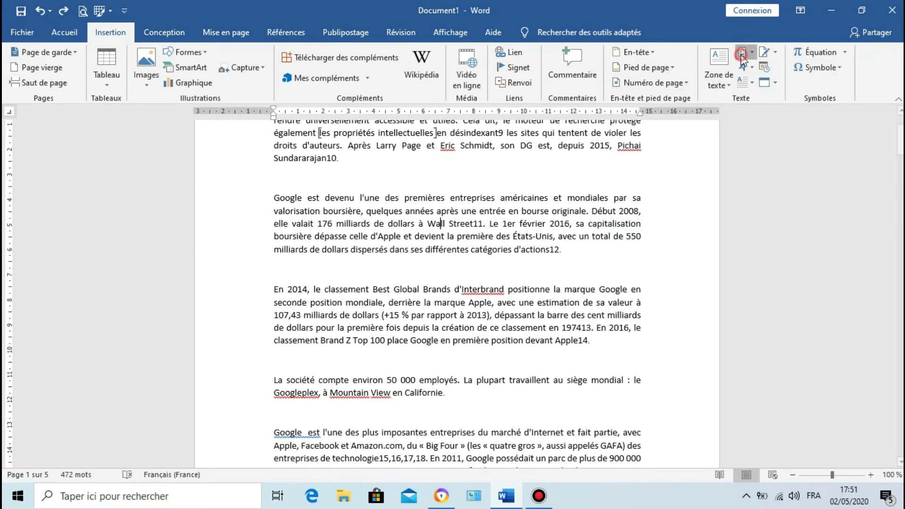
pyautogui.click(744, 68)
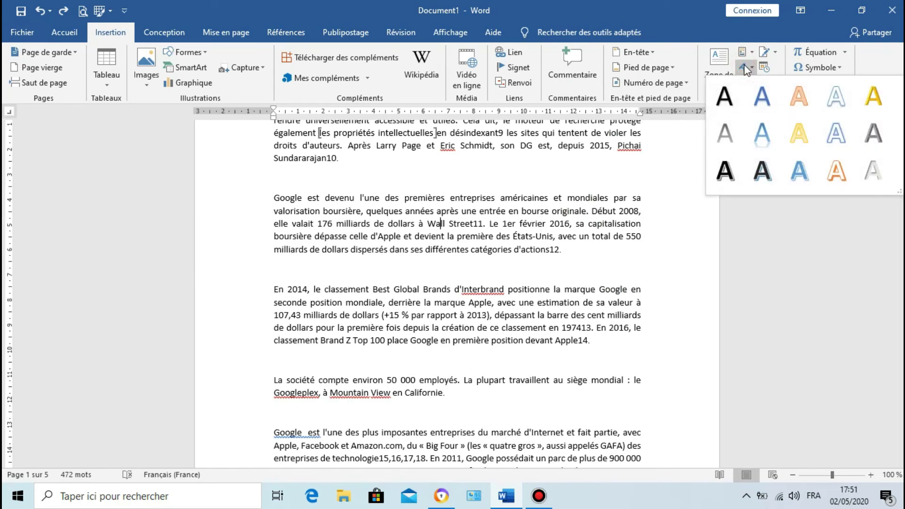
pyautogui.click(726, 95)
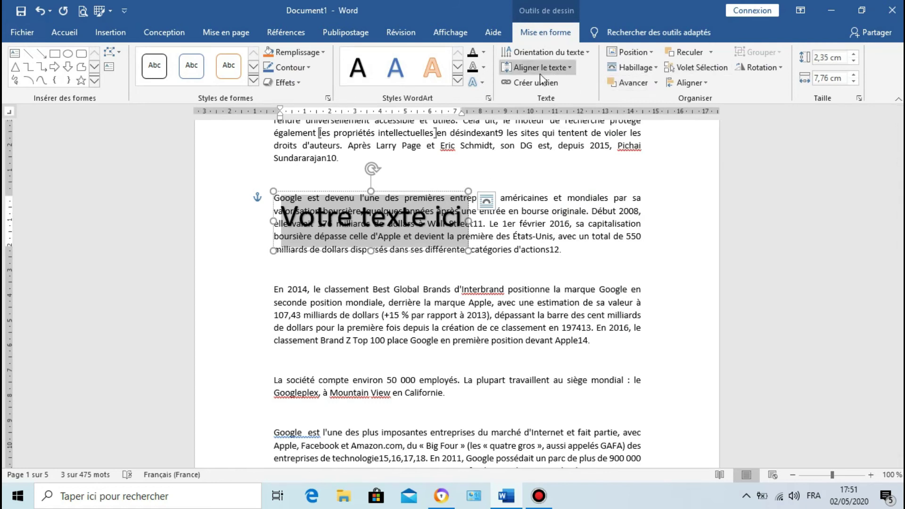
pyautogui.click(35, 13)
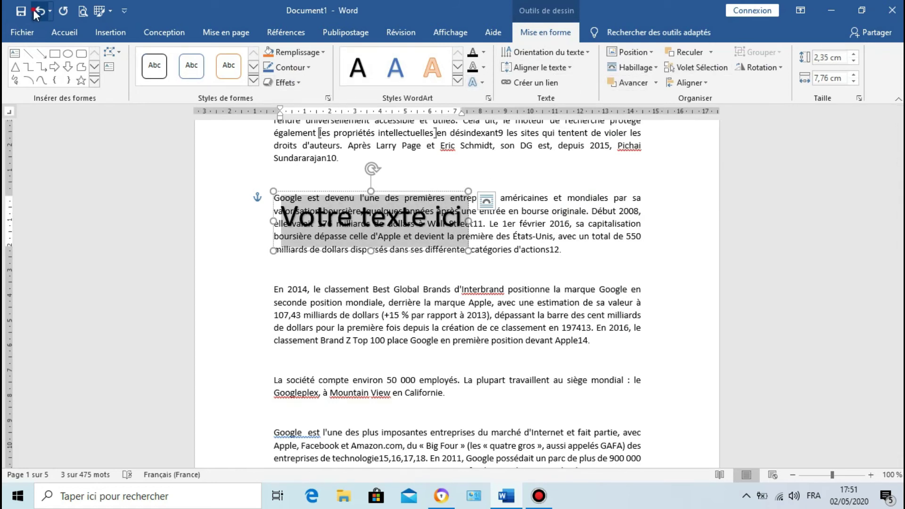
pyautogui.click(107, 30)
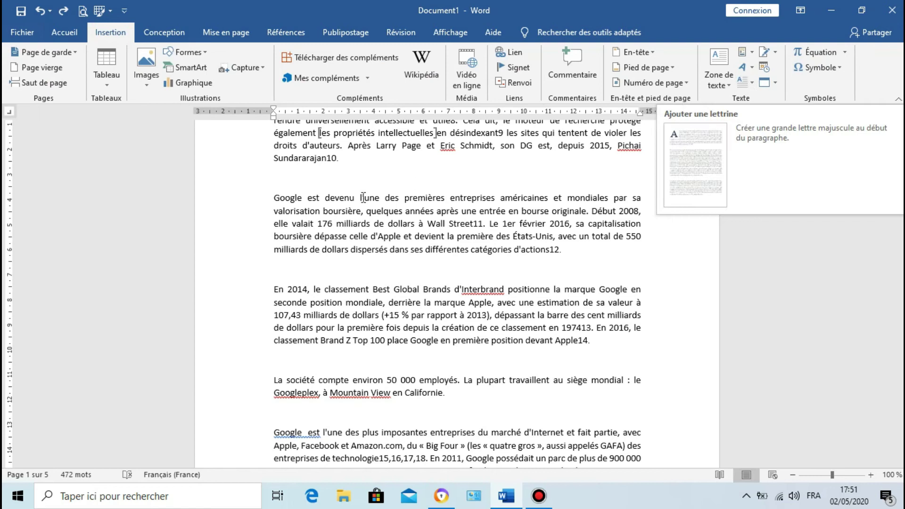
pyautogui.moveTo(274, 198); pyautogui.dragTo(301, 202)
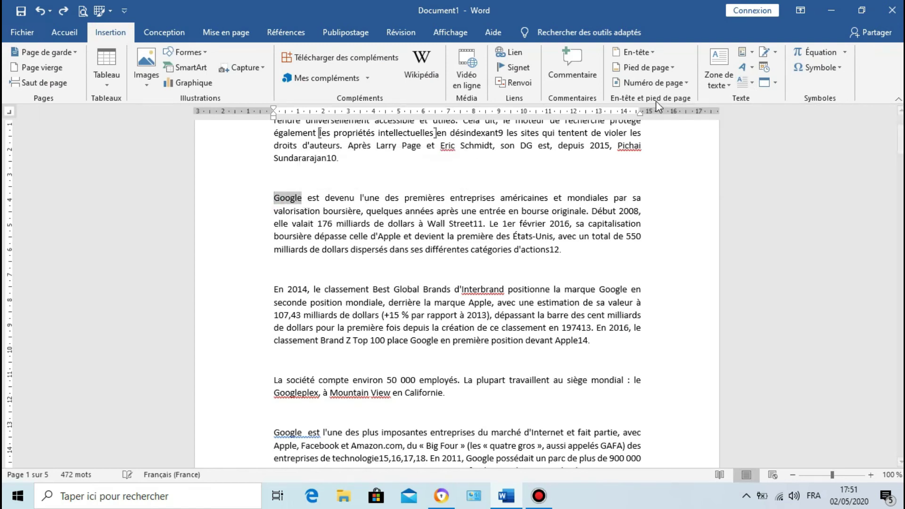
pyautogui.click(747, 82)
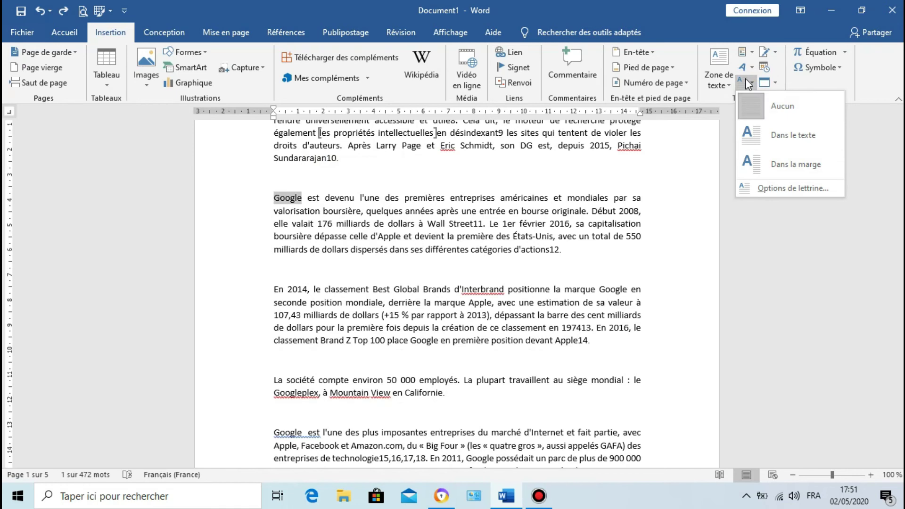
pyautogui.press('Escape')
pyautogui.click(282, 198)
pyautogui.moveTo(279, 198); pyautogui.dragTo(273, 198)
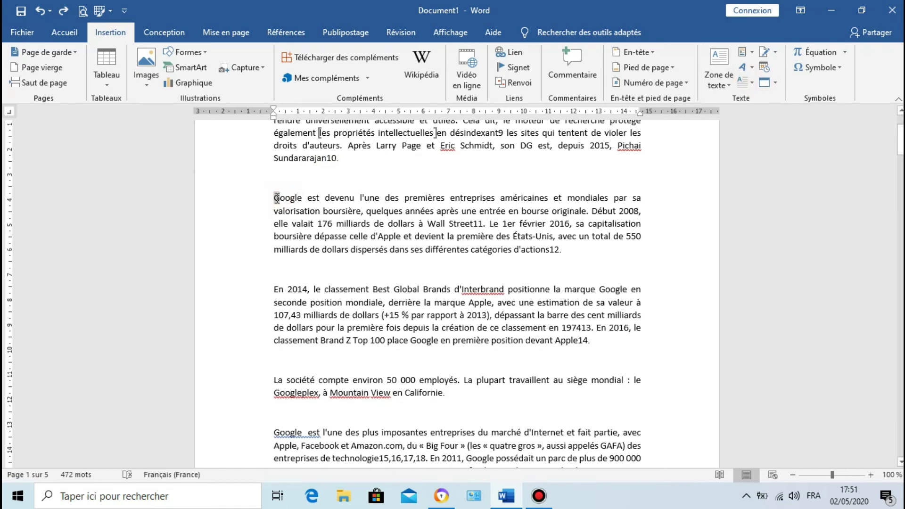
pyautogui.click(739, 87)
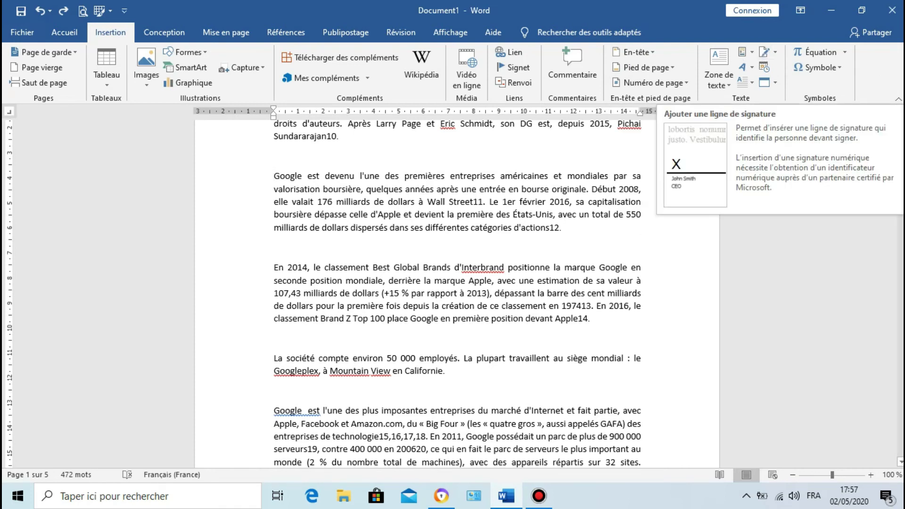
# Step: Add a signature line with the signer's name and title 'directeur' to the first-page footer, then delete it
pyautogui.moveTo(899, 141); pyautogui.dragTo(900, 182)
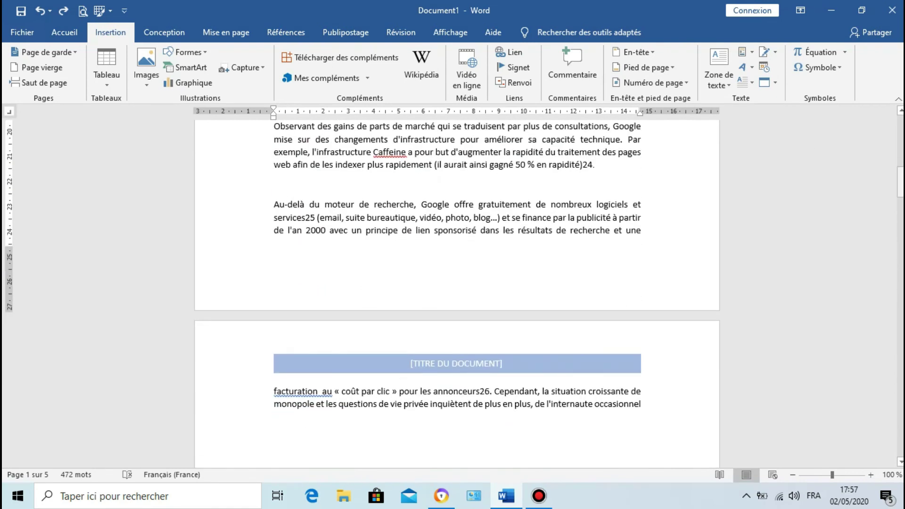
pyautogui.doubleClick(587, 280)
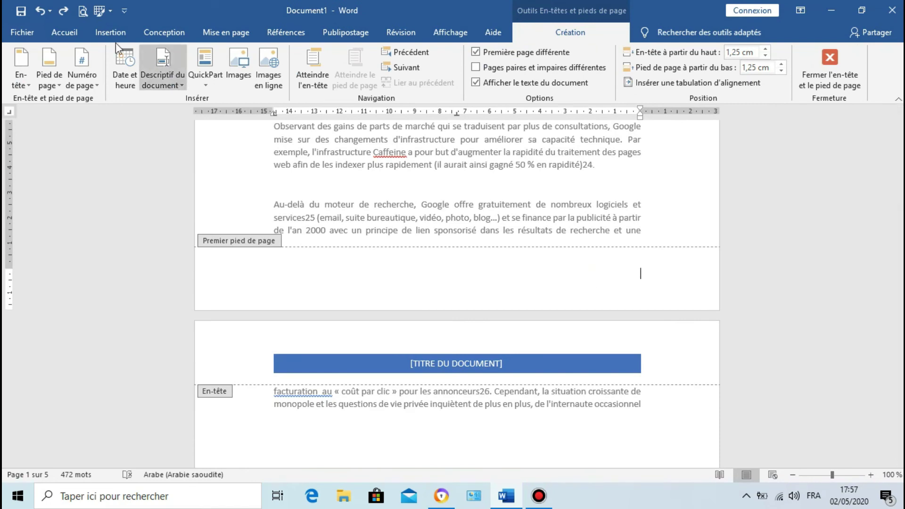
pyautogui.click(106, 31)
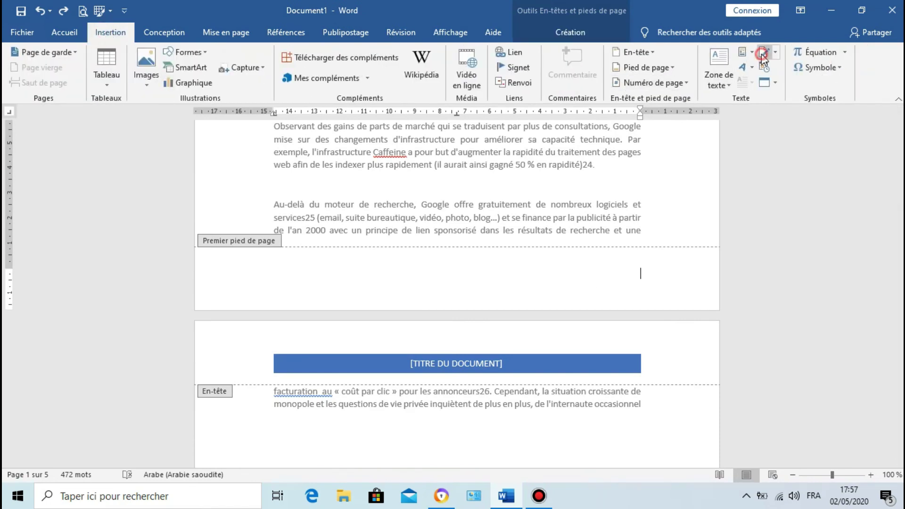
pyautogui.click(762, 53)
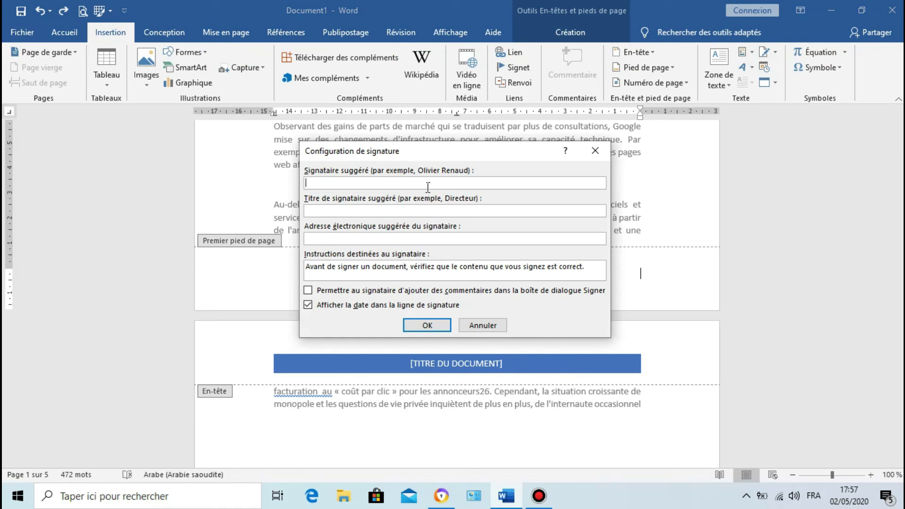
pyautogui.write('ahmed')
pyautogui.click(357, 210)
pyautogui.write('directeur')
pyautogui.click(422, 325)
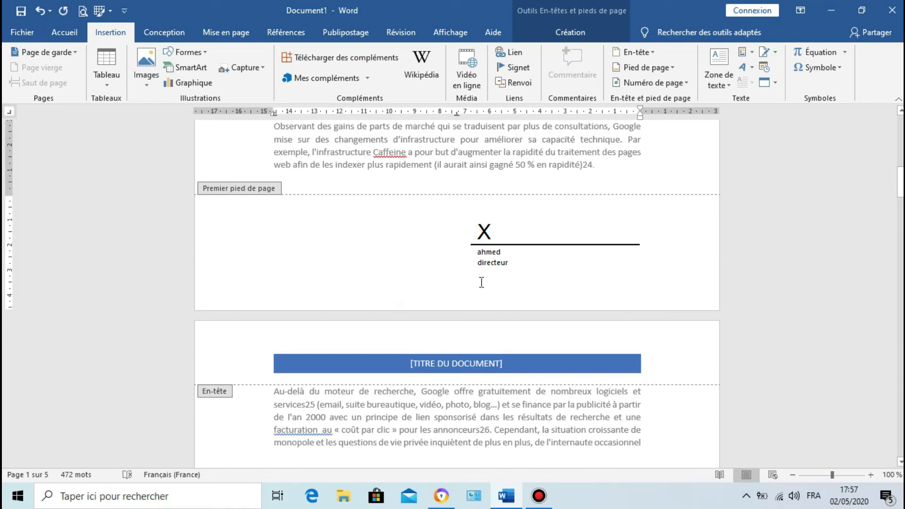
pyautogui.click(548, 255)
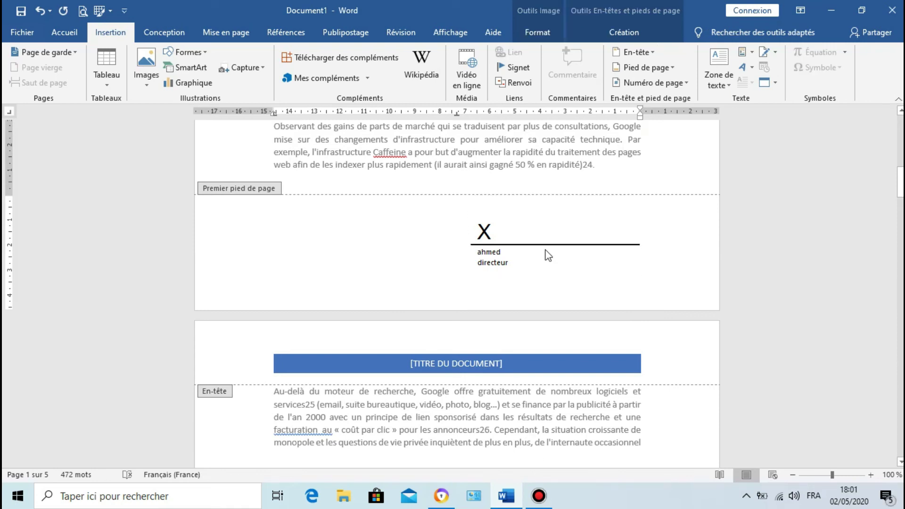
pyautogui.press('Delete')
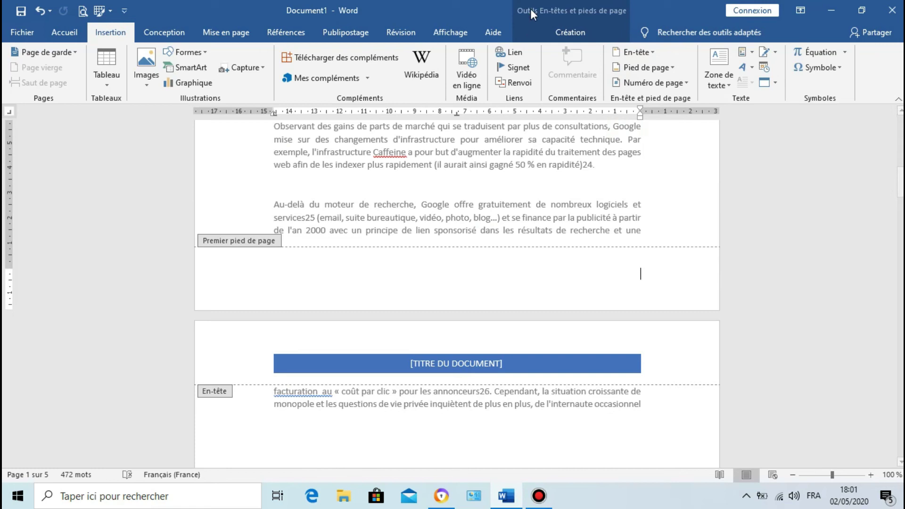
# Step: Close header and footer editing, then undo the greetings table insertion on page 1
pyautogui.click(554, 33)
pyautogui.click(830, 71)
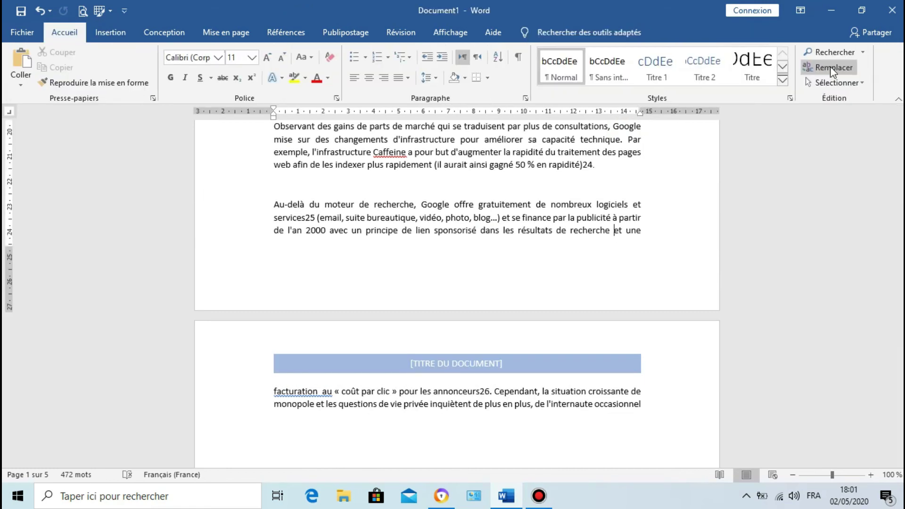
pyautogui.click(111, 33)
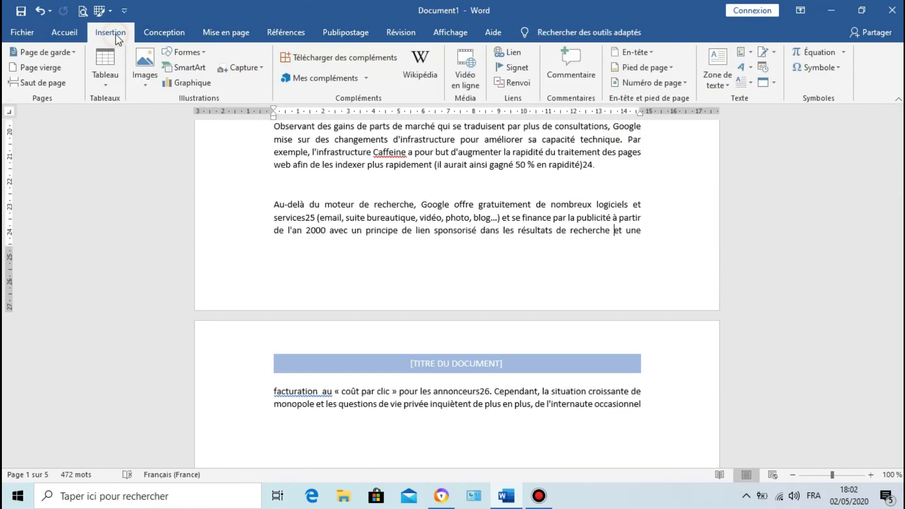
pyautogui.moveTo(900, 189); pyautogui.dragTo(900, 150)
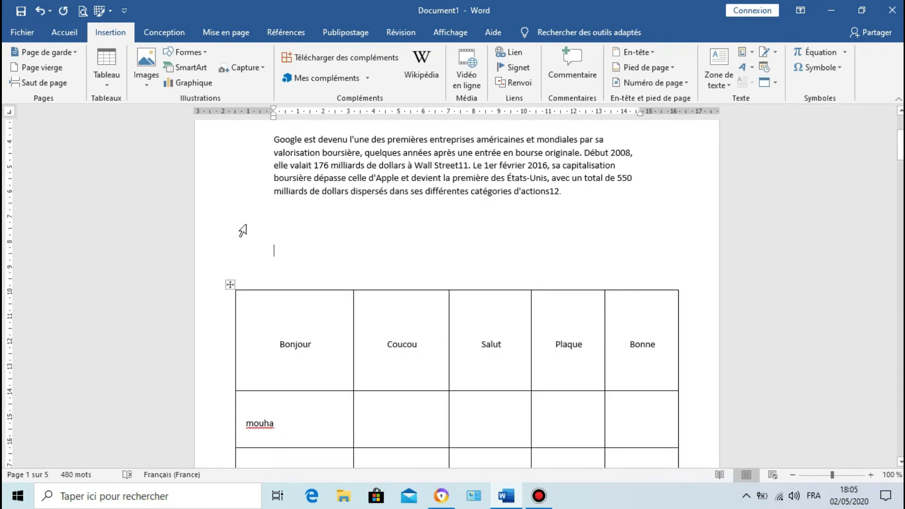
pyautogui.click(38, 12)
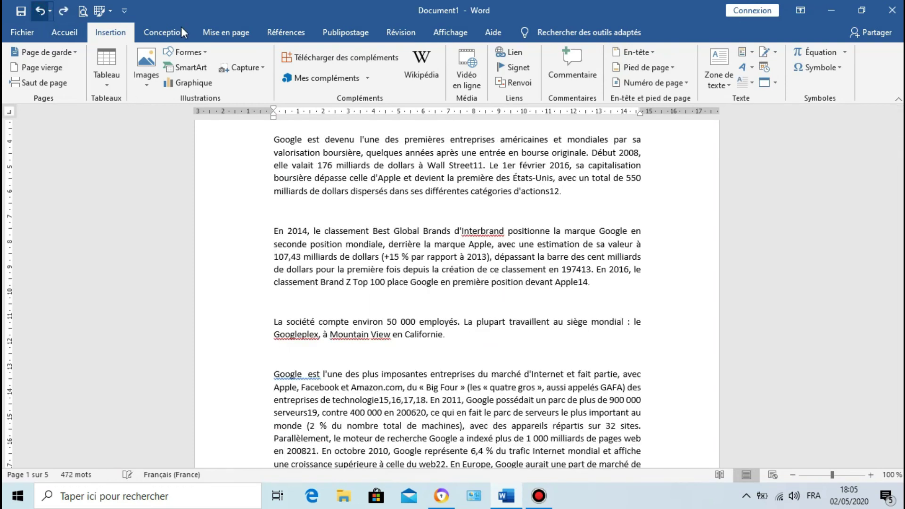
pyautogui.click(846, 53)
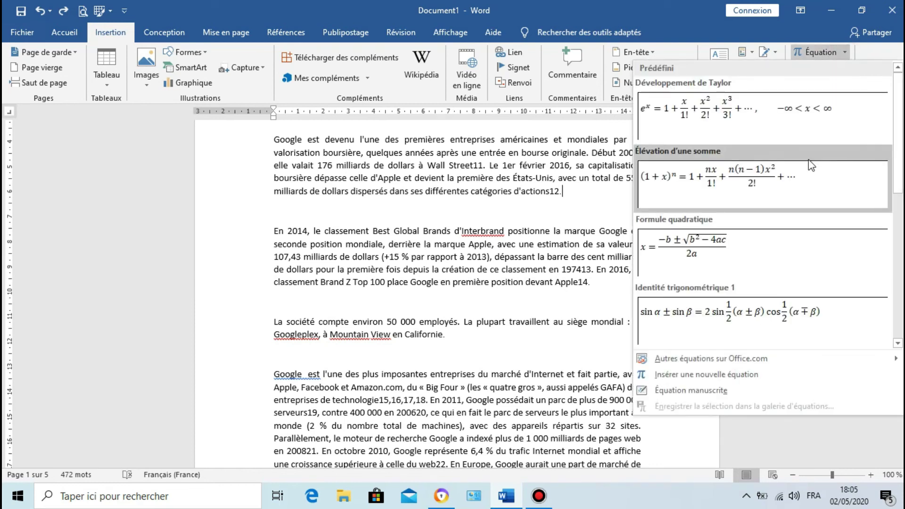
pyautogui.click(780, 237)
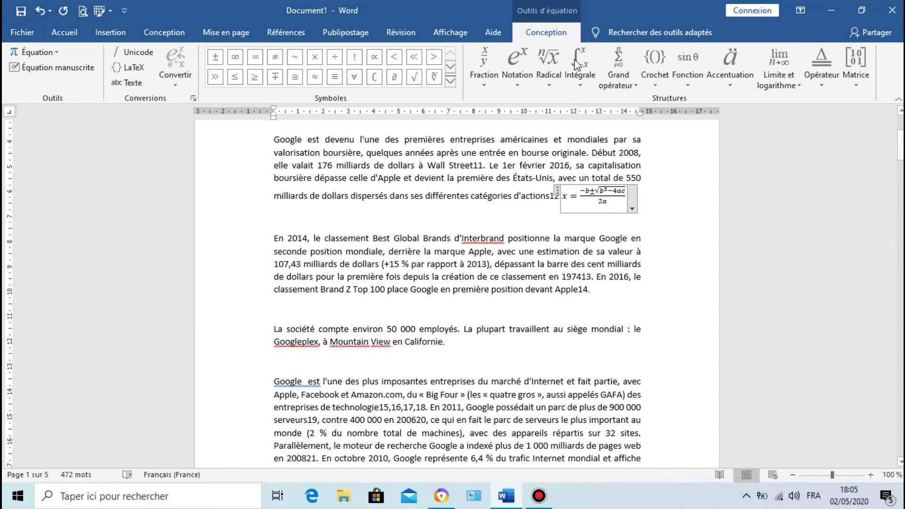
pyautogui.click(520, 84)
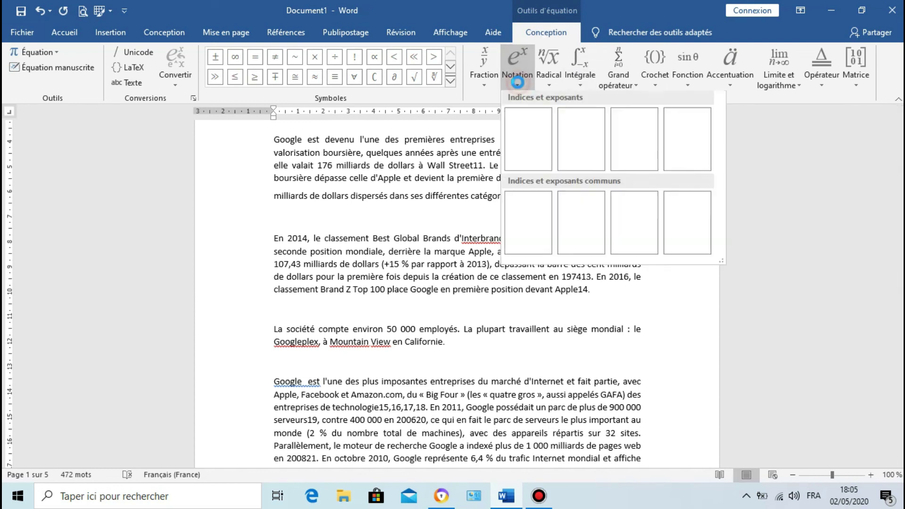
pyautogui.click(490, 83)
pyautogui.click(490, 83)
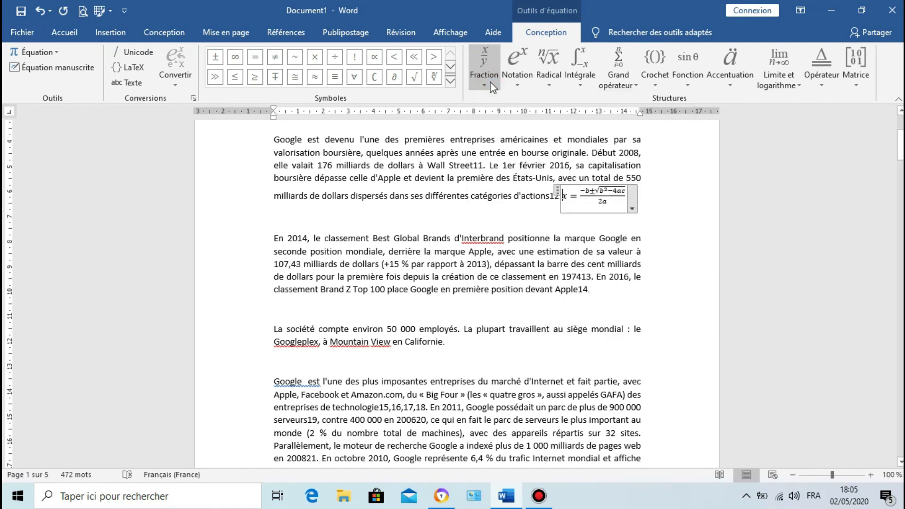
pyautogui.click(692, 83)
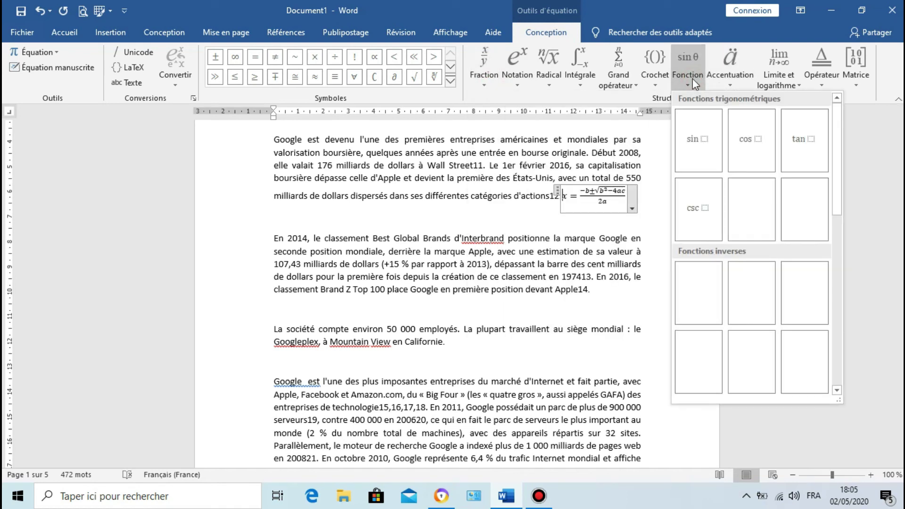
pyautogui.click(691, 78)
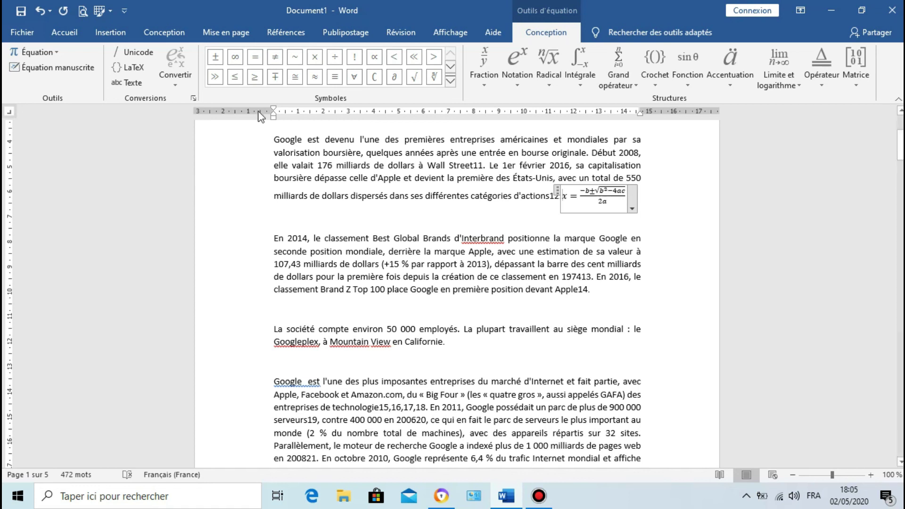
pyautogui.click(40, 11)
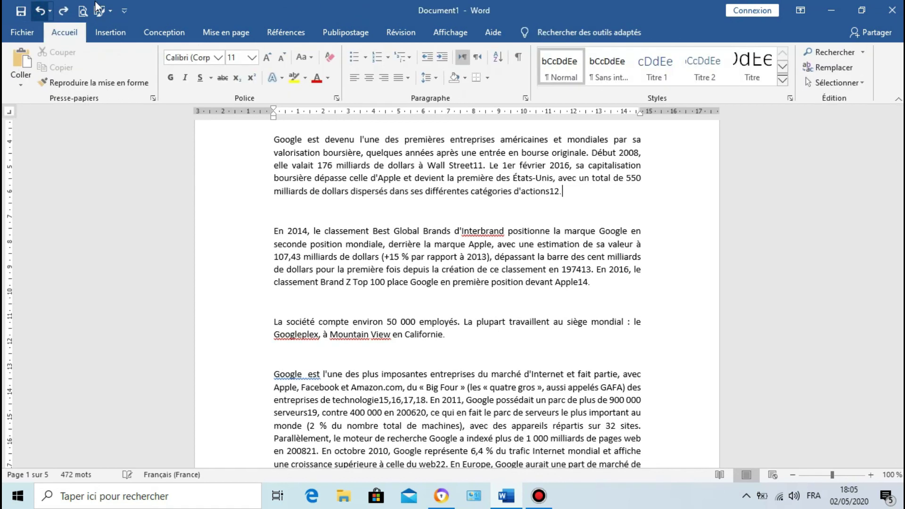
pyautogui.click(108, 32)
pyautogui.hotkey('ctrl', 'F1')
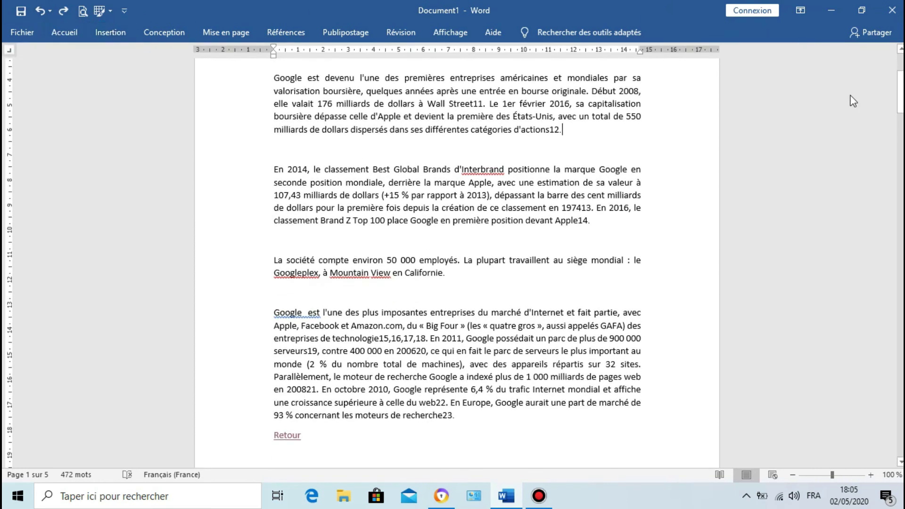
pyautogui.scroll(5, 456, 259)
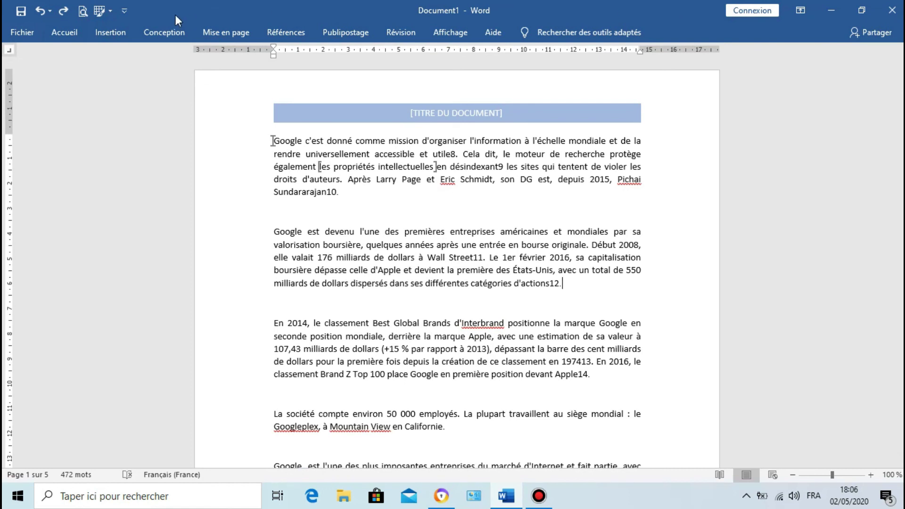
pyautogui.click(75, 31)
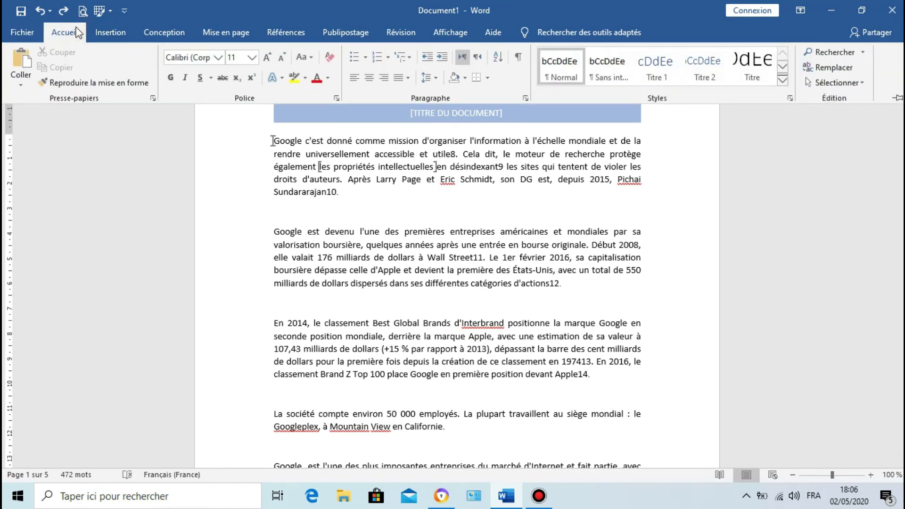
pyautogui.click(895, 98)
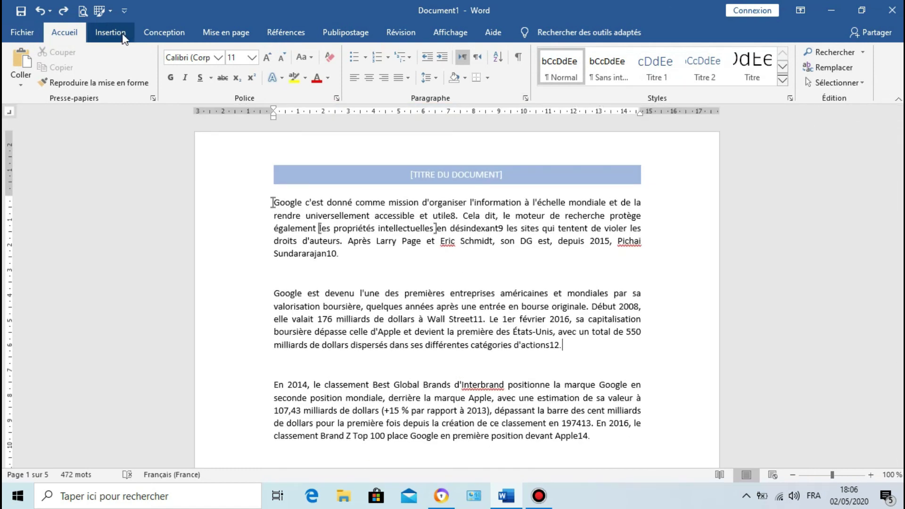
pyautogui.click(110, 33)
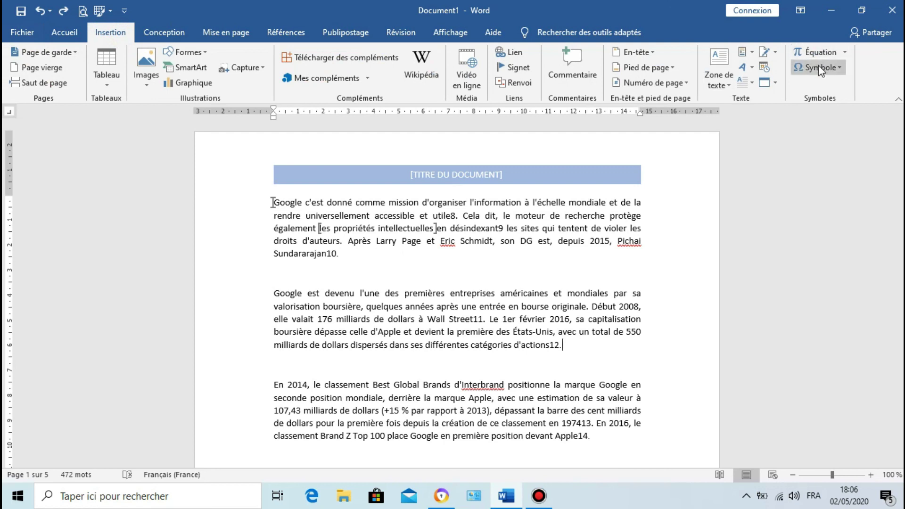
pyautogui.click(818, 67)
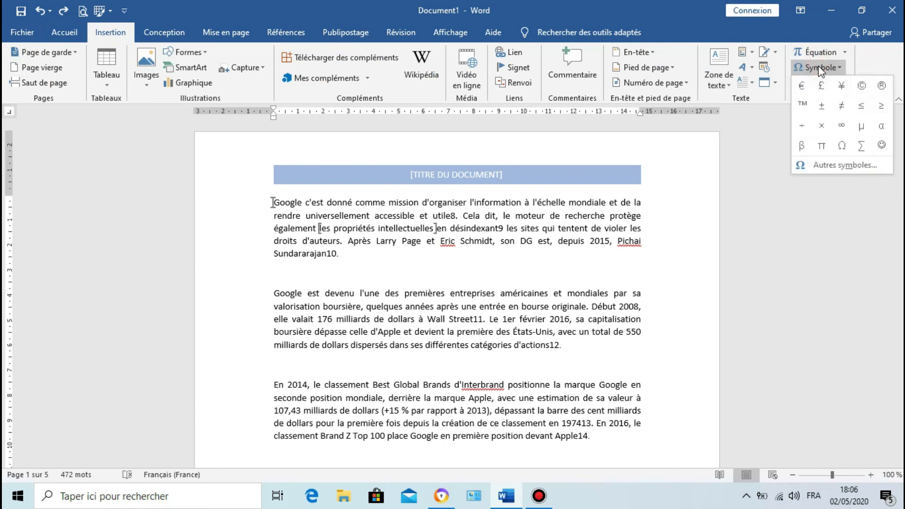
pyautogui.click(820, 88)
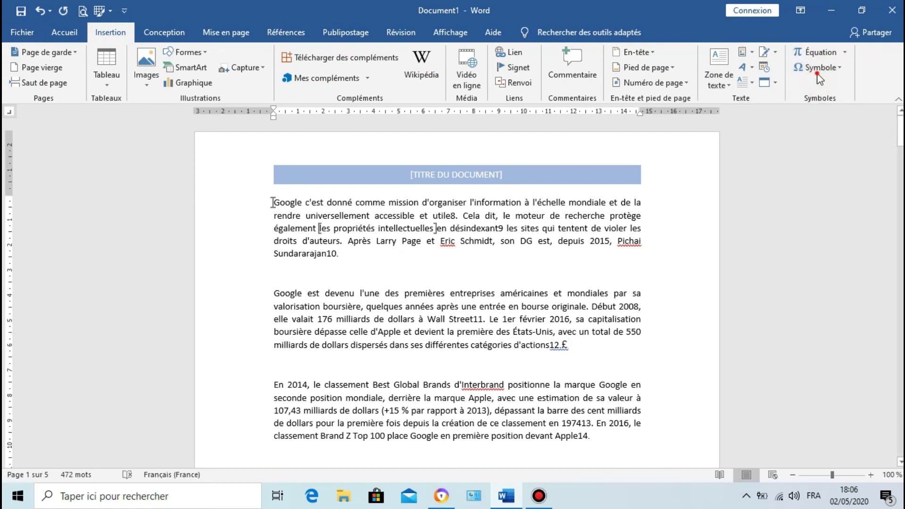
pyautogui.click(818, 67)
pyautogui.click(828, 126)
pyautogui.press('BackSpace')
pyautogui.press('BackSpace')
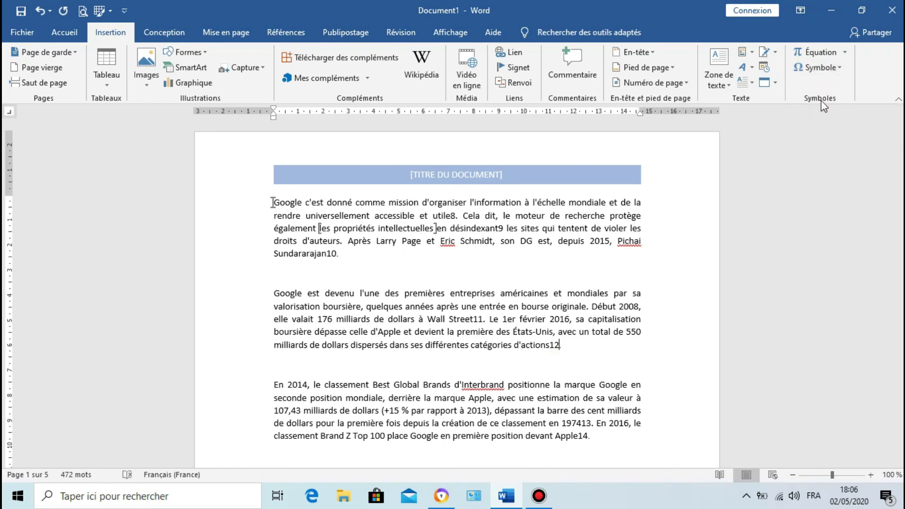